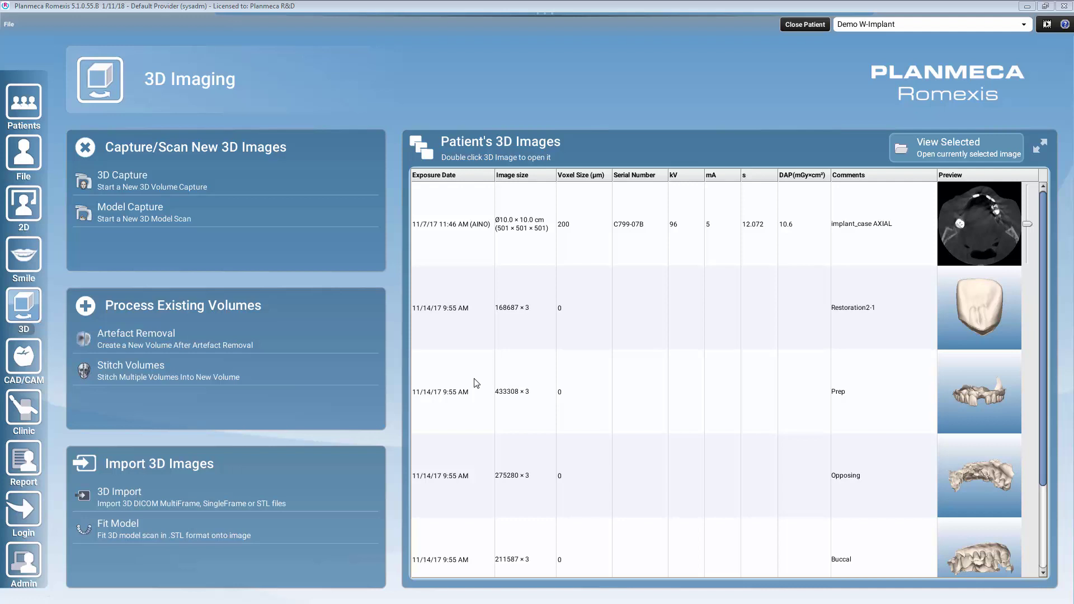
Step: Open the implant_case AXIAL CBCT volume and start Fit Model
double_click(758, 234)
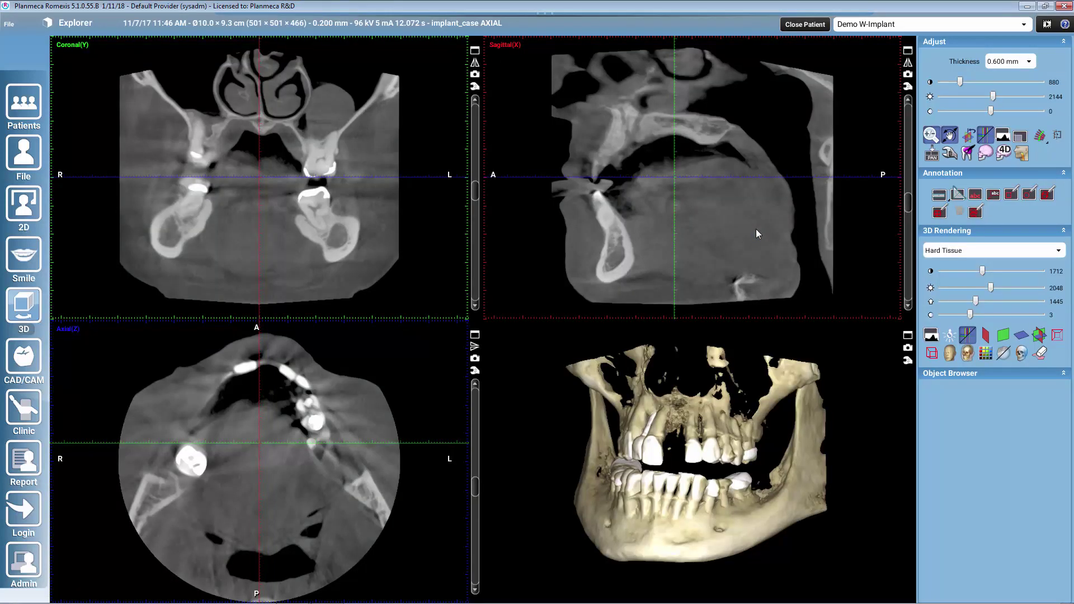
mouse_move(544, 11)
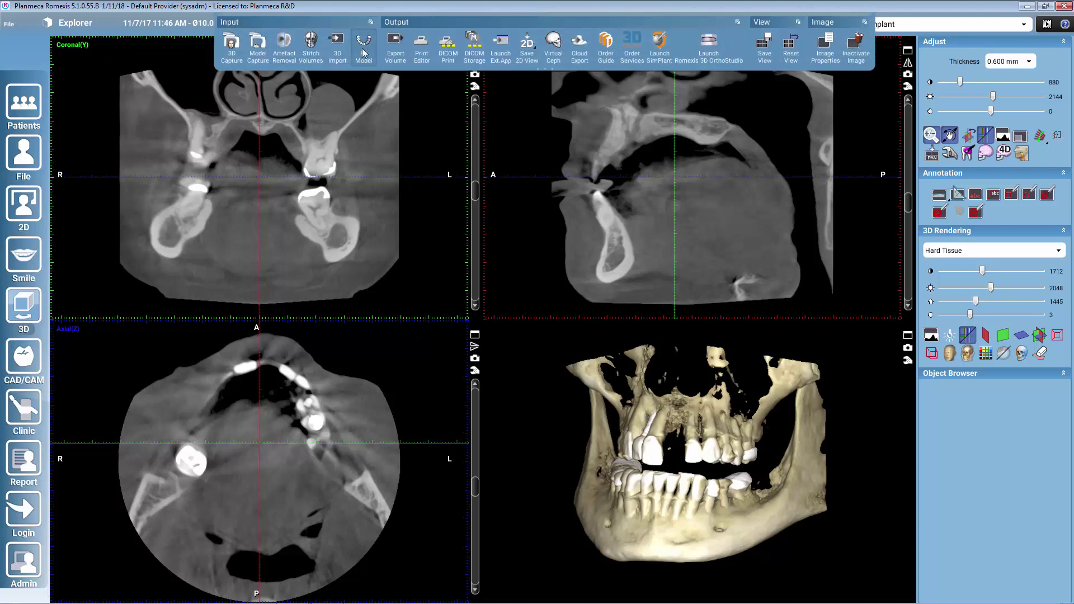
left_click(364, 53)
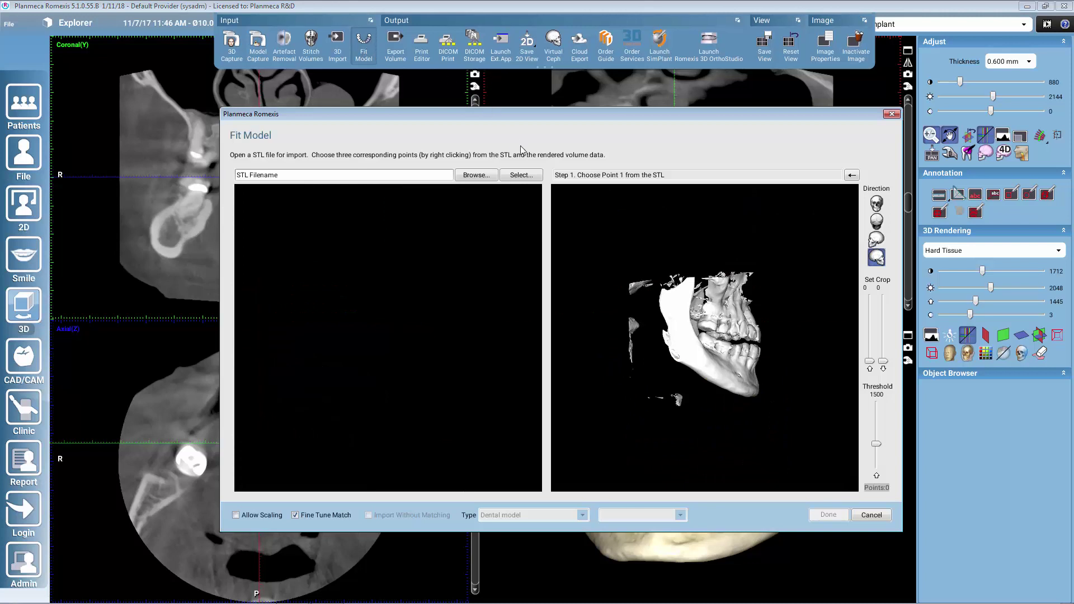
Step: Load the Prep STL scan into Fit Model, then rotate it and zoom the volume
left_click(535, 177)
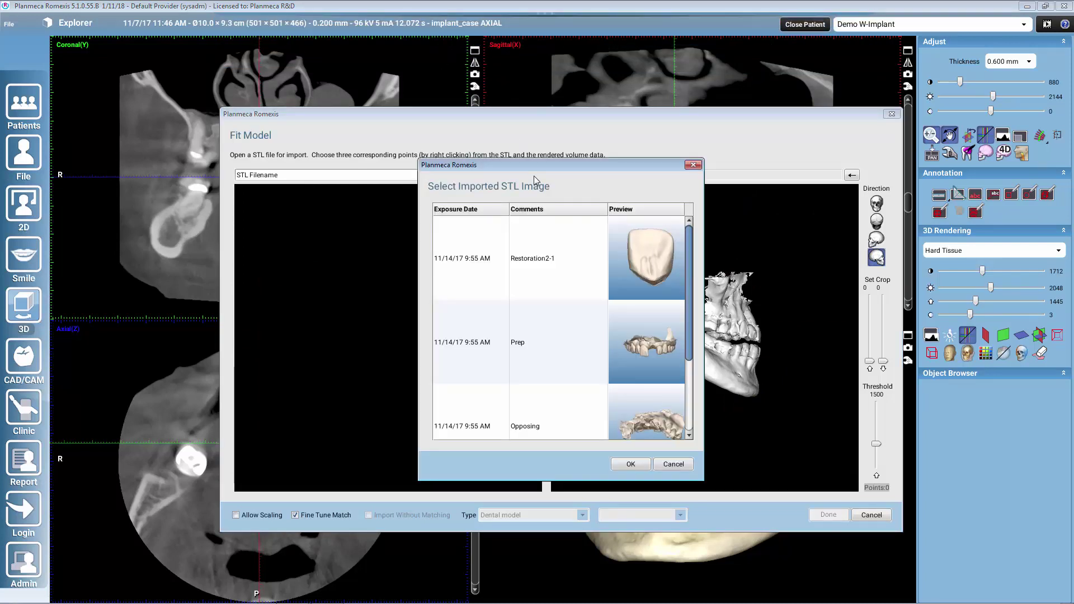
left_click(546, 350)
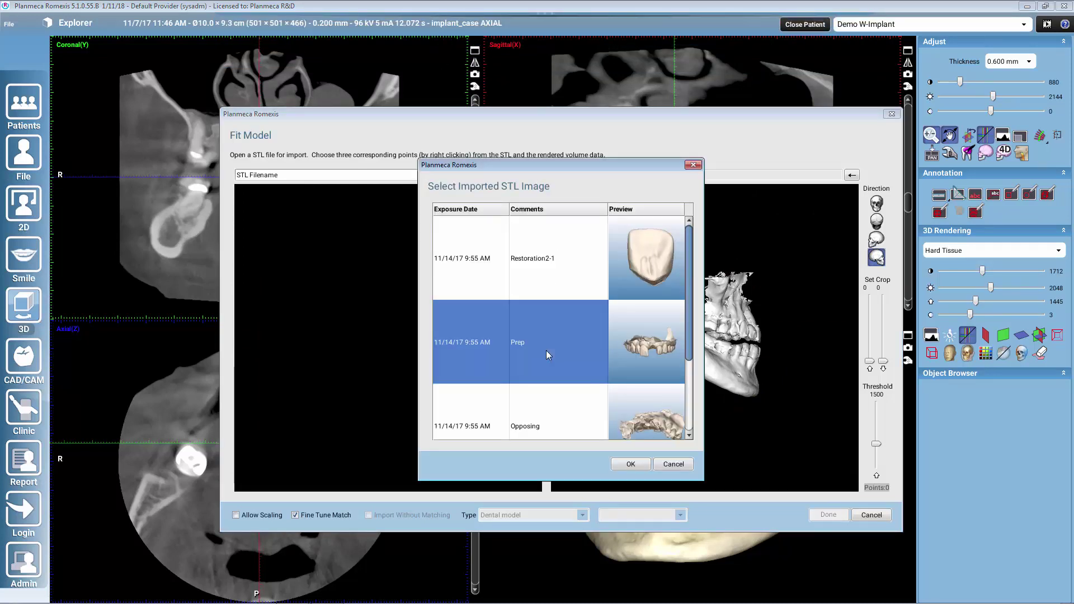
left_click_drag(553, 163, 551, 195)
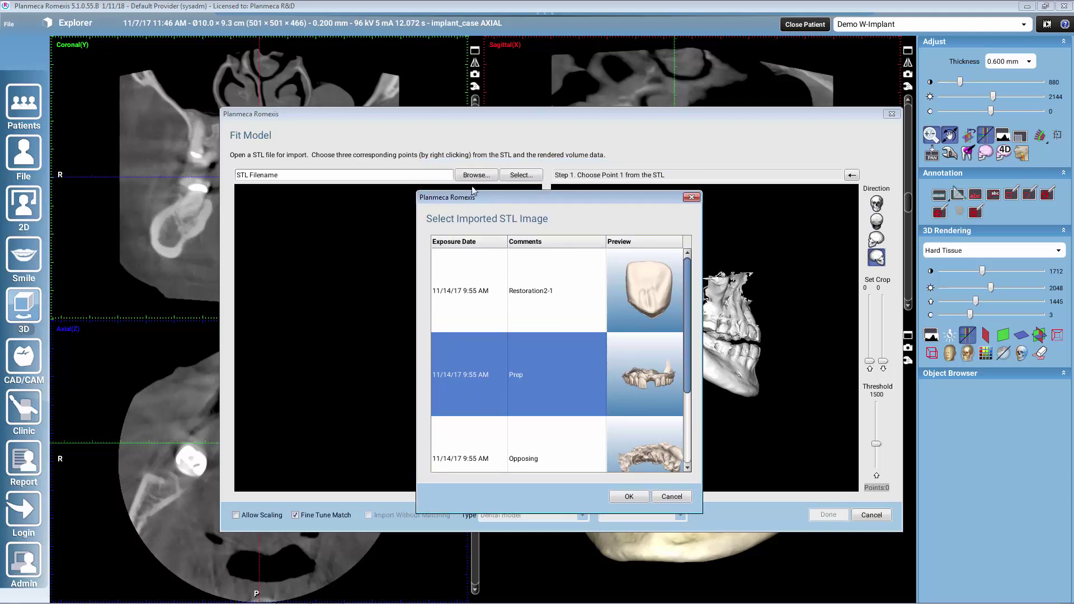
left_click(634, 495)
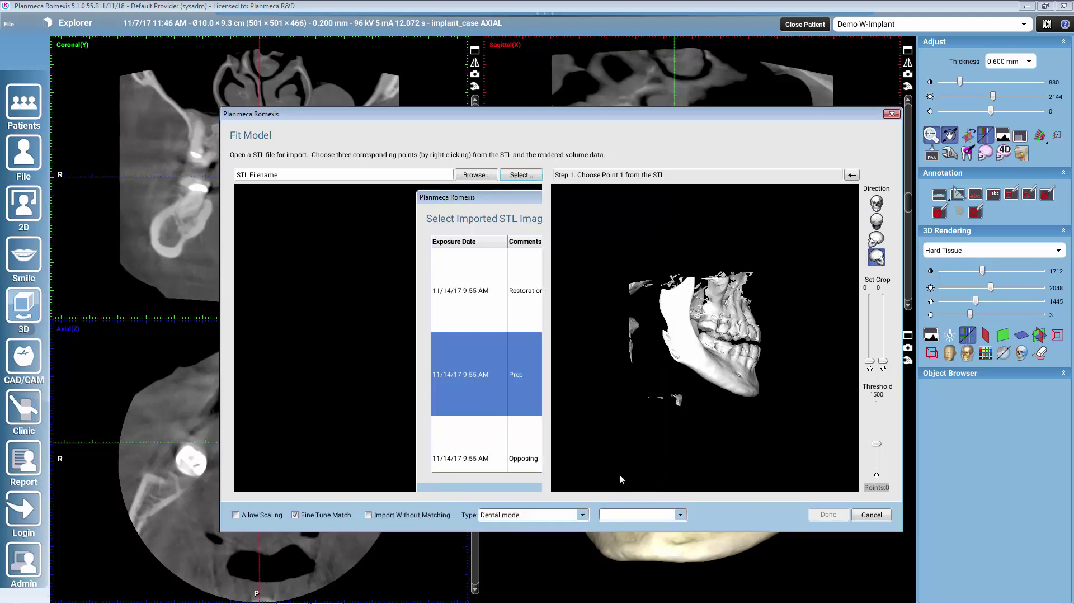
left_click_drag(496, 323, 414, 330)
scroll(751, 394, "up", 5)
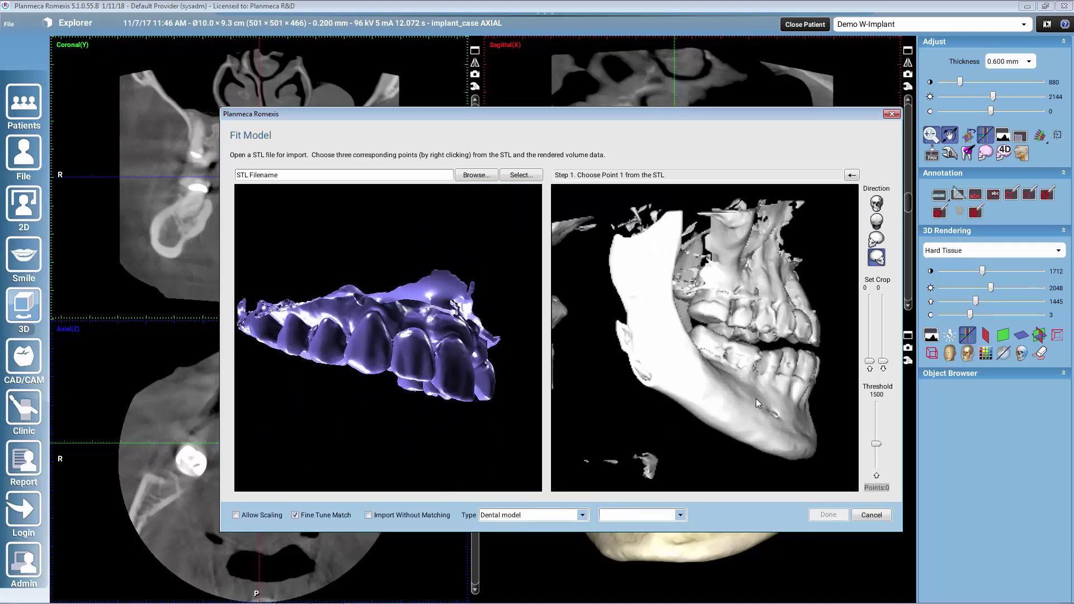
Step: Mark three corresponding landmark pairs on the Prep scan and the CBCT volume
left_click_drag(442, 407, 320, 372)
right_click(328, 378)
right_click(699, 336)
left_click_drag(464, 422, 432, 419)
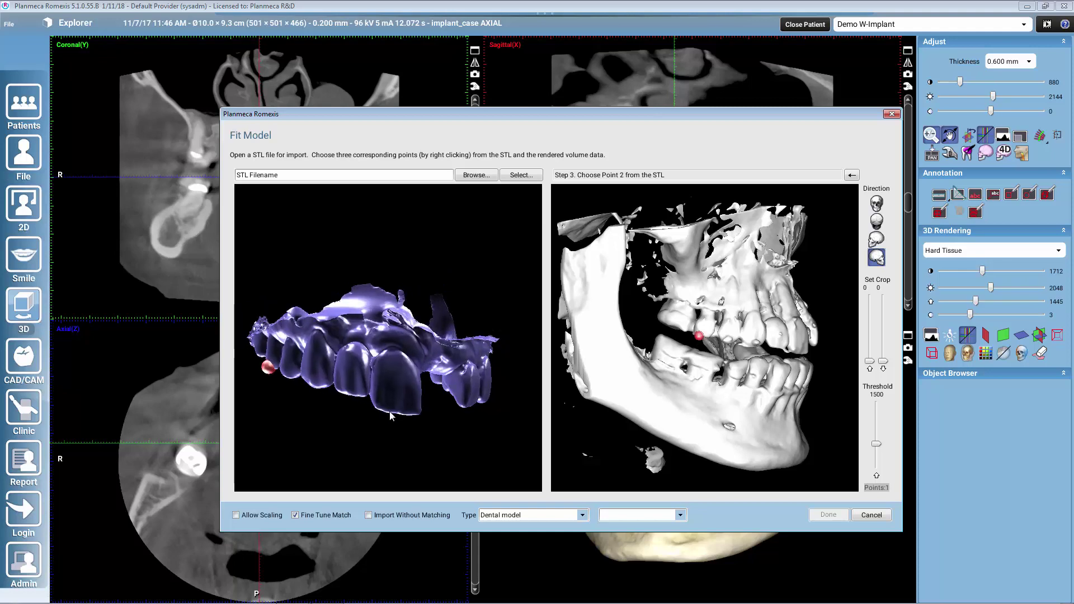
left_click_drag(703, 414, 722, 358)
right_click(713, 350)
left_click_drag(475, 463, 392, 444)
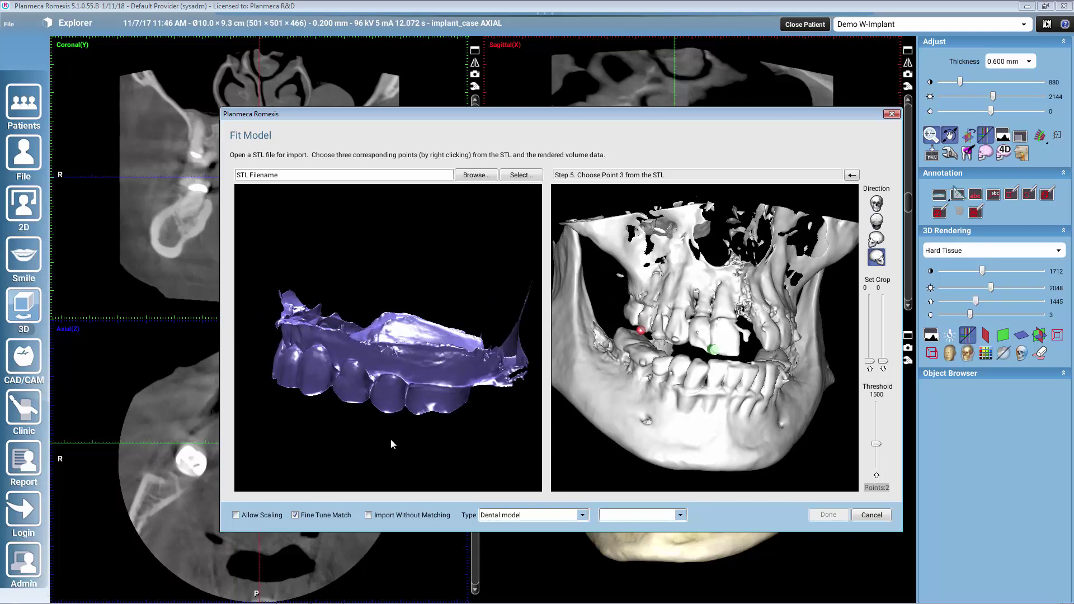
right_click(389, 414)
mouse_move(751, 419)
left_mouse_down()
mouse_move(611, 421)
mouse_move(692, 409)
mouse_move(682, 409)
left_mouse_up()
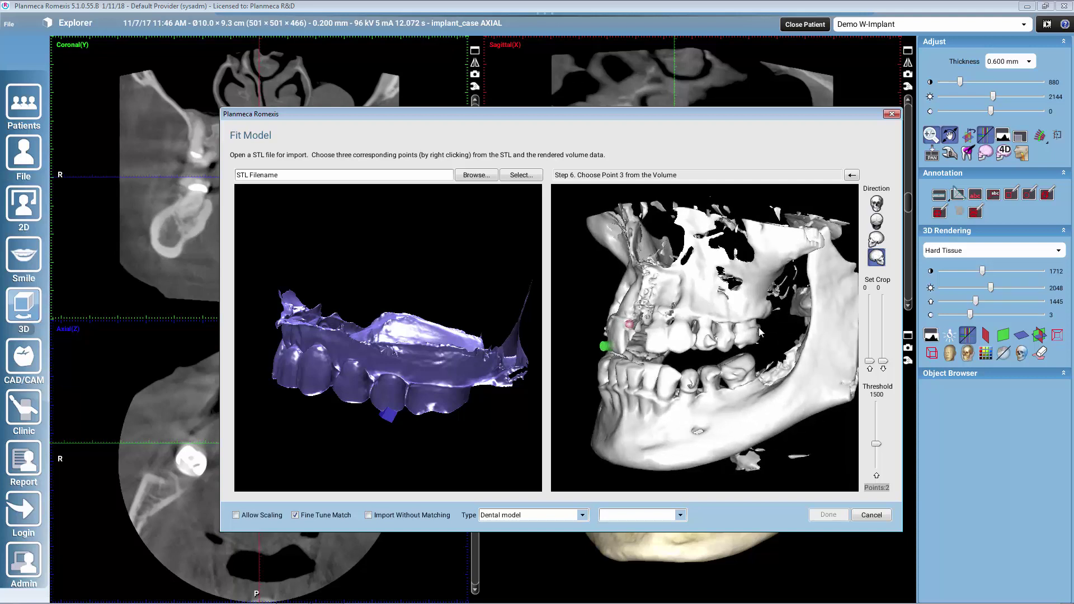
right_click(726, 347)
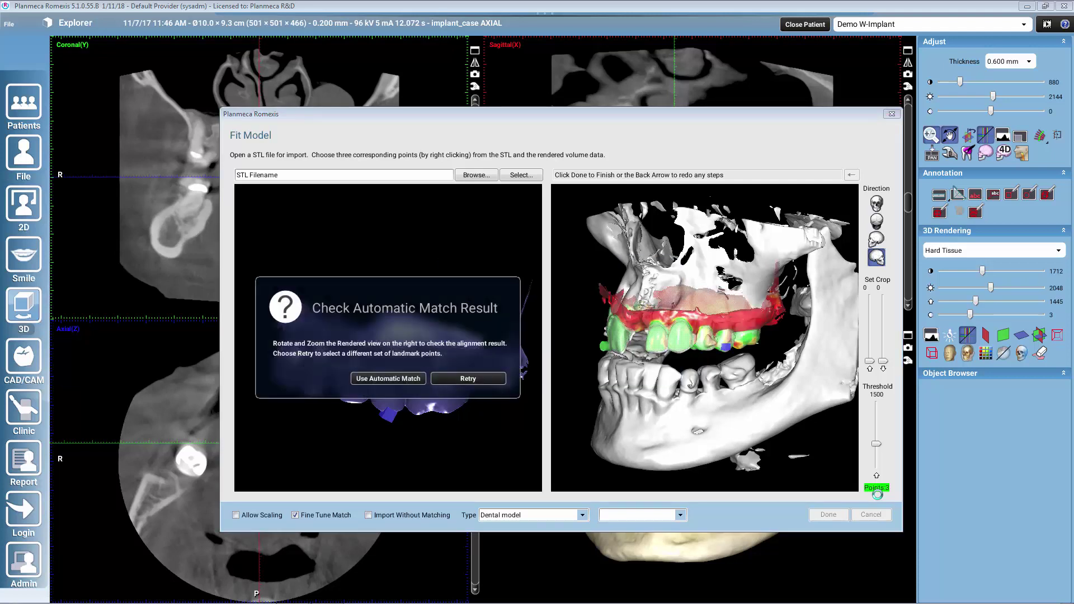
Step: Check the overlay in 3D and accept it with Use Automatic Match
left_click_drag(646, 405, 729, 404)
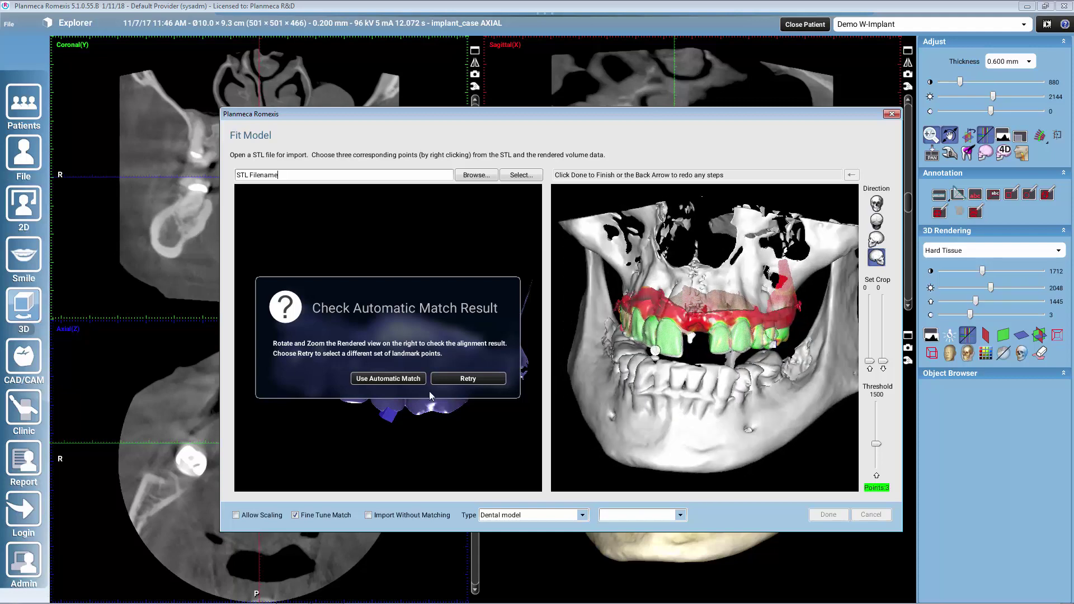
left_click(388, 379)
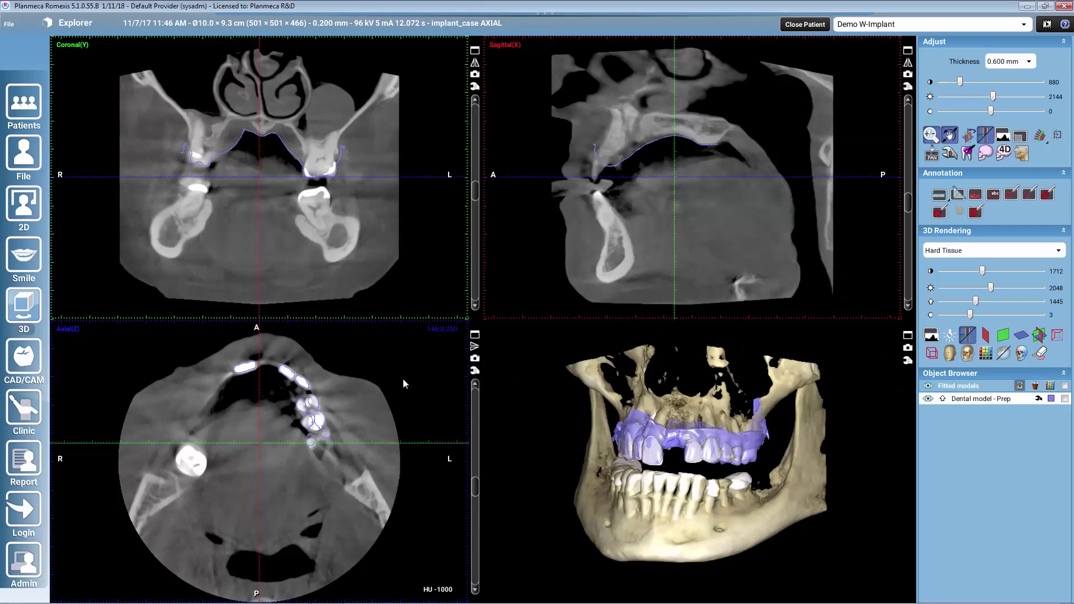
Step: Maximize the Coronal view, scroll through slices to check the Prep fit, then restore four views
left_click(475, 50)
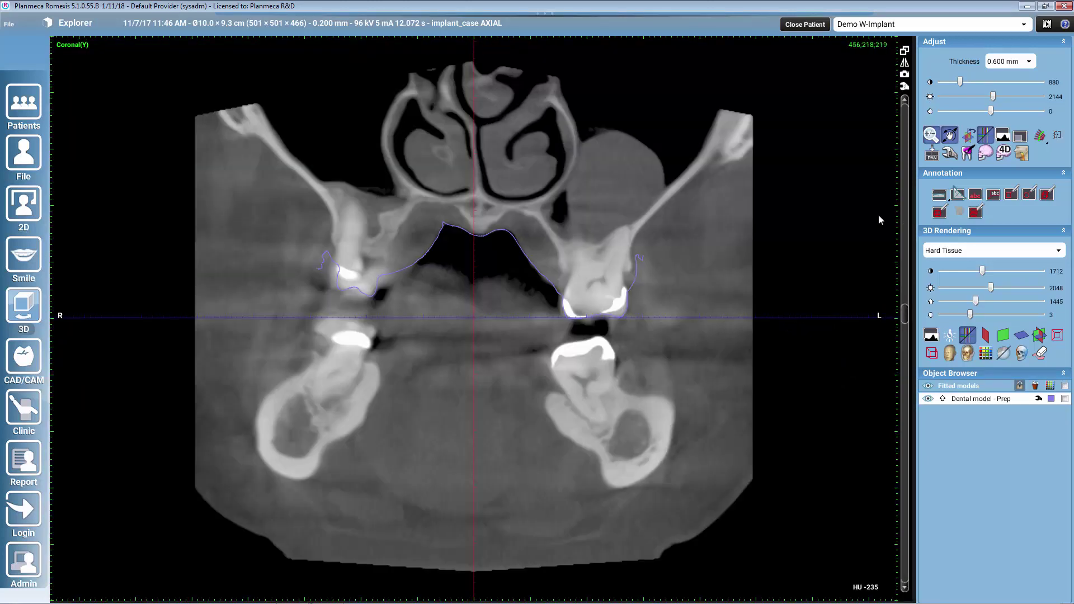
scroll(797, 283, "down", 10)
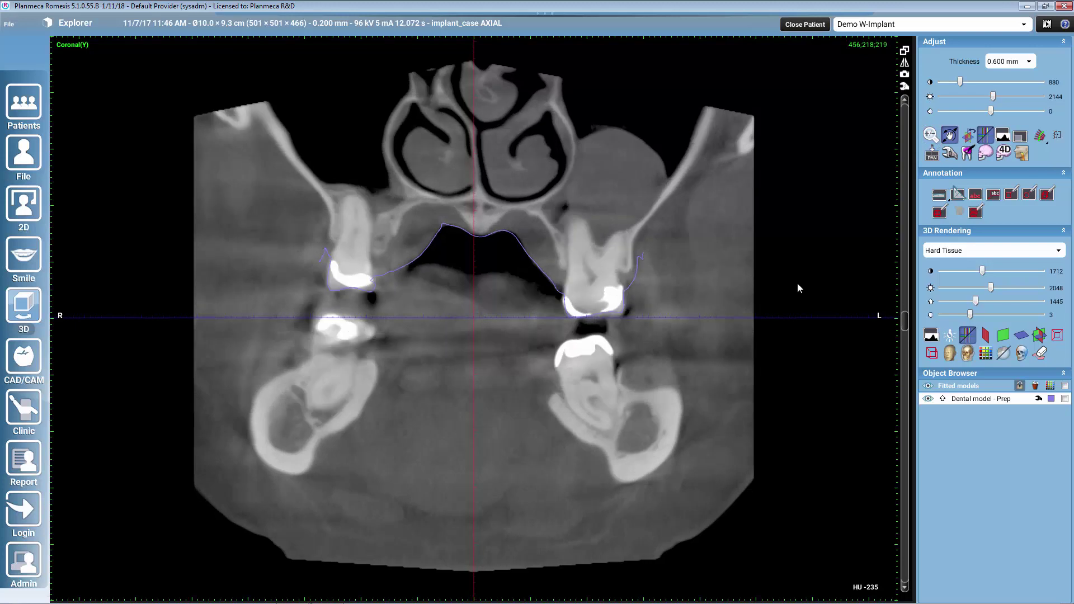
scroll(799, 286, "up", 10)
scroll(797, 283, "up", 5)
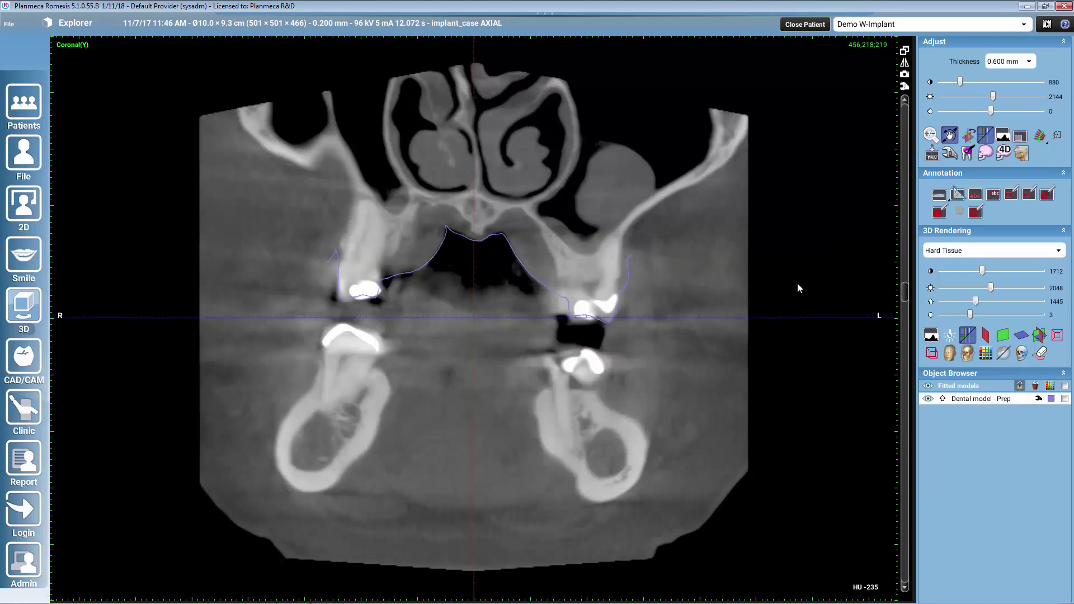
scroll(797, 288, "up", 5)
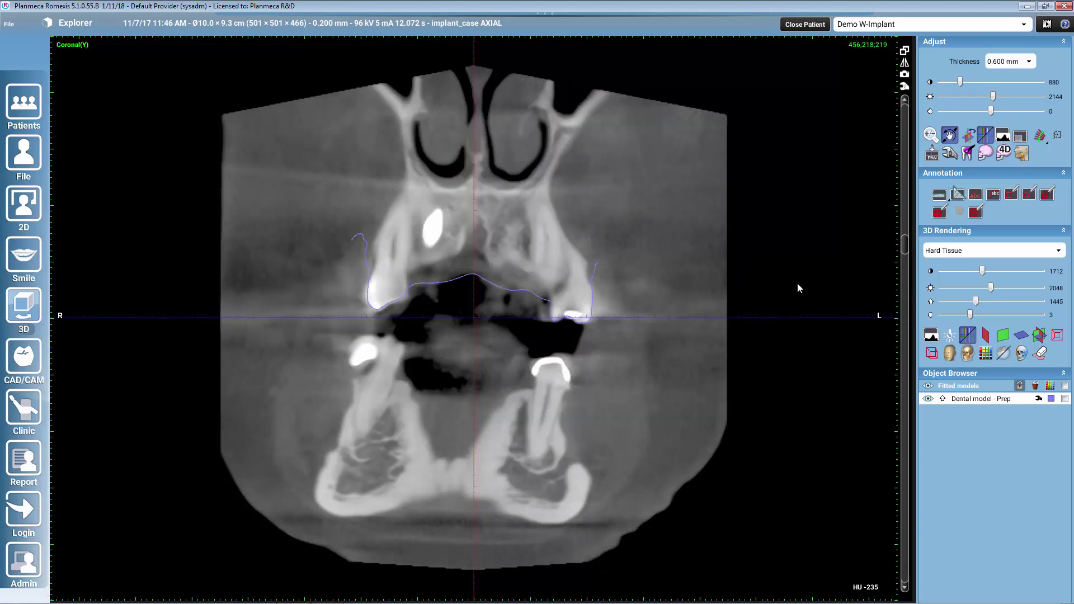
scroll(902, 51, "up", 6)
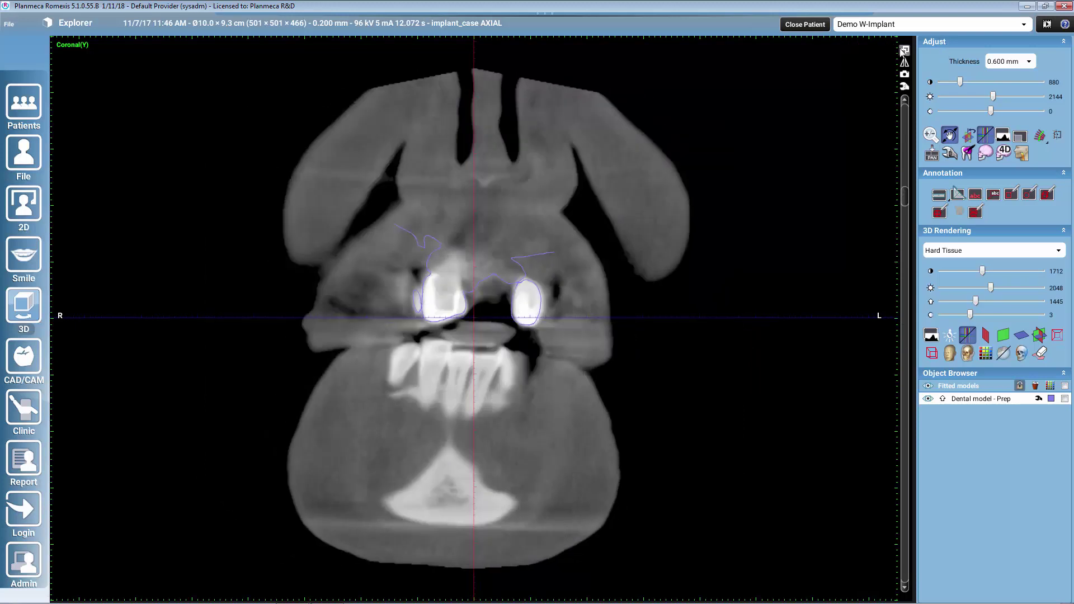
left_click(904, 51)
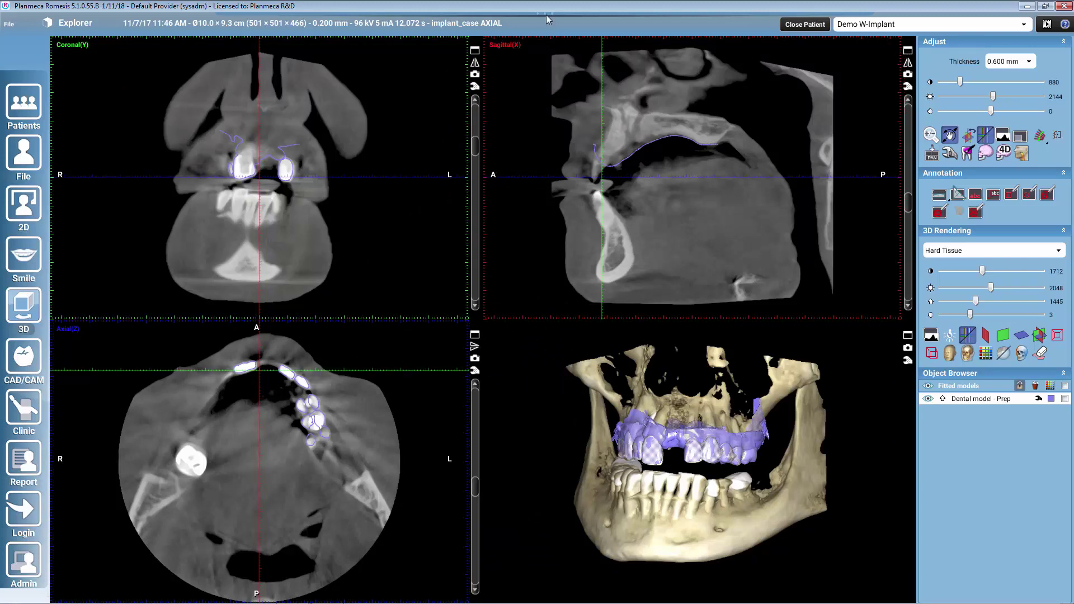
Step: Fit the Restoration2-1 STL model using Use Existing Match, then show the 3D Imaging modules
mouse_move(535, 9)
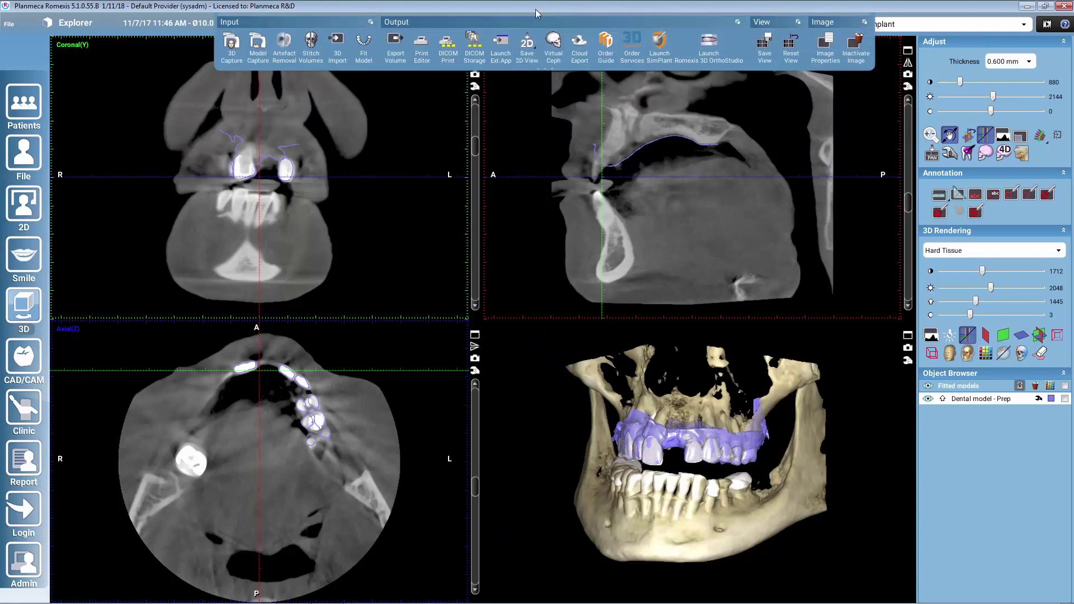
left_click(371, 52)
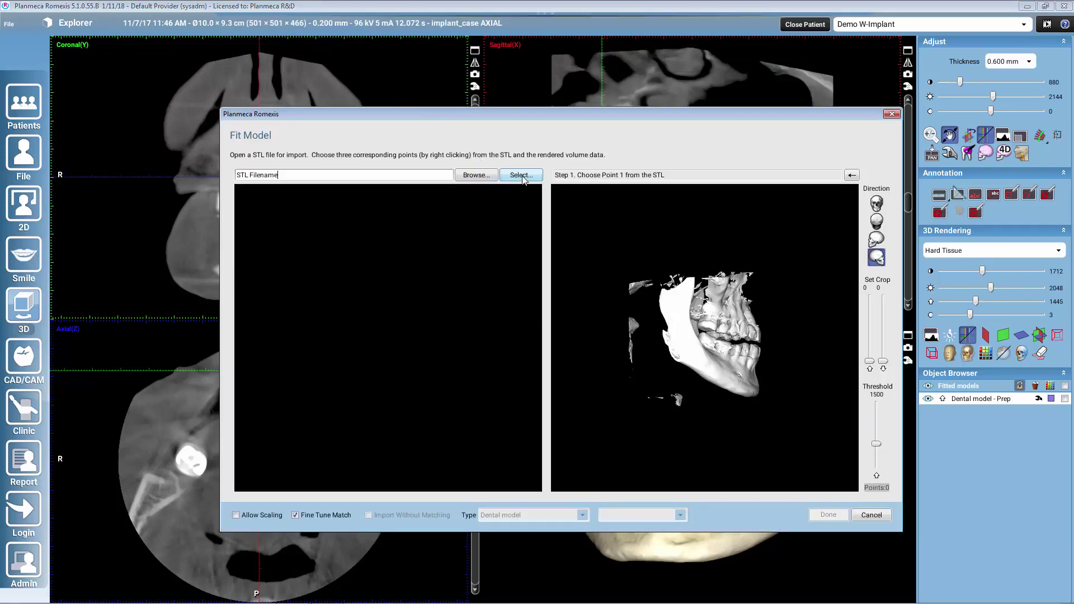
left_click(522, 176)
left_click(513, 271)
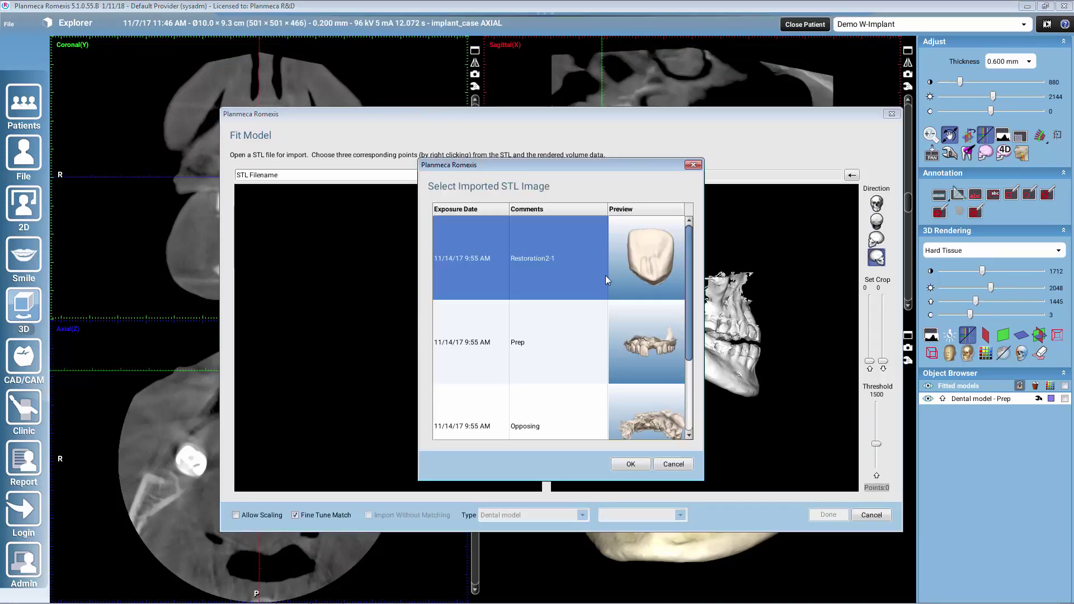
left_click(631, 462)
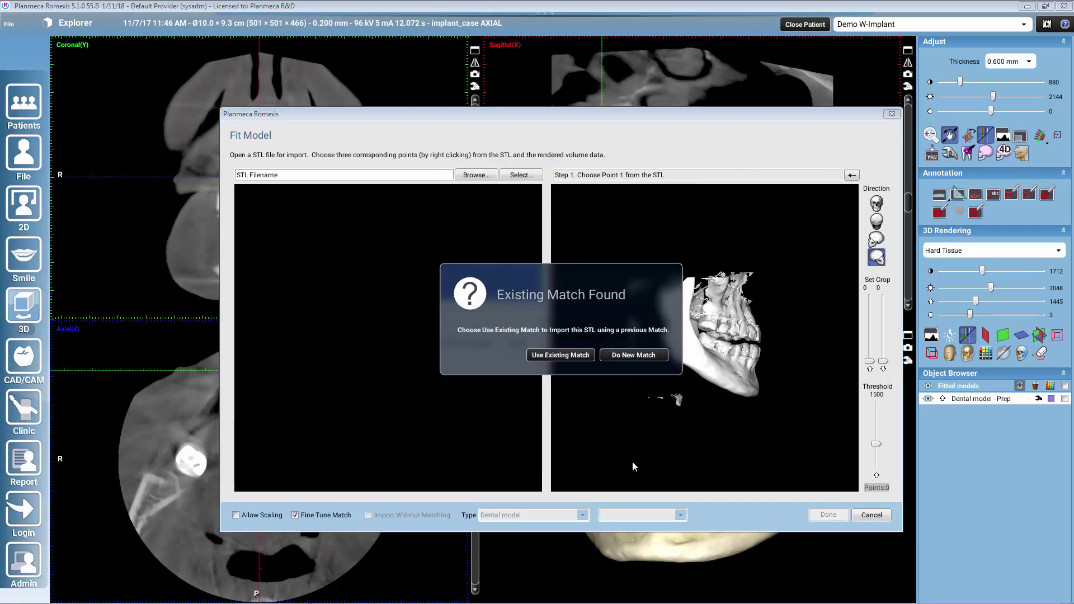
left_click(568, 356)
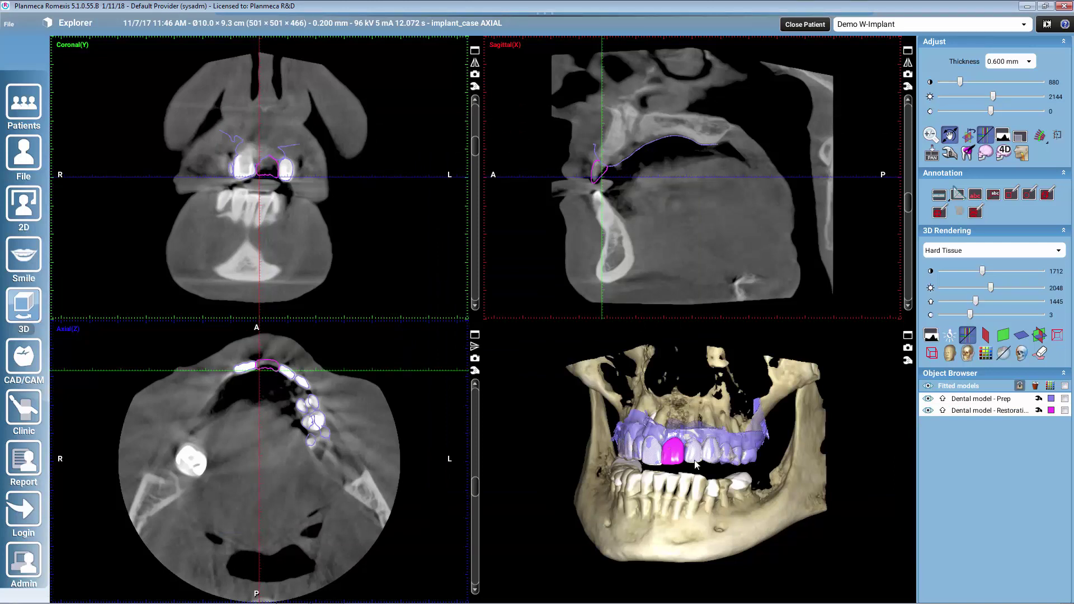
left_click(26, 305)
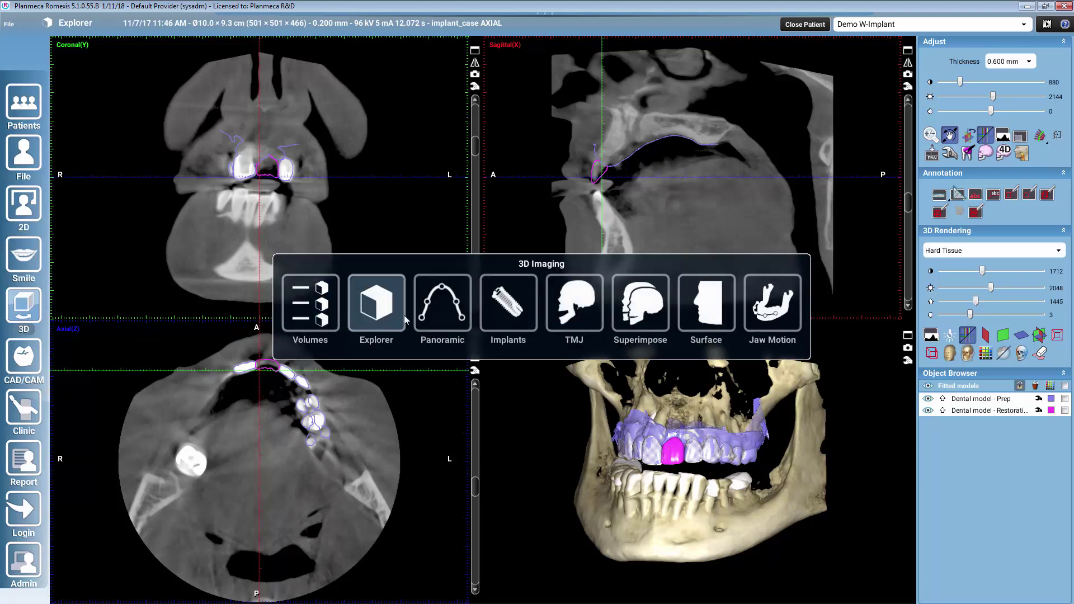
Step: Add Straumann Bone Level Roxolid SLA implant 021.2510 with the 5 mm T-sleeve fully guided kit
left_click(502, 325)
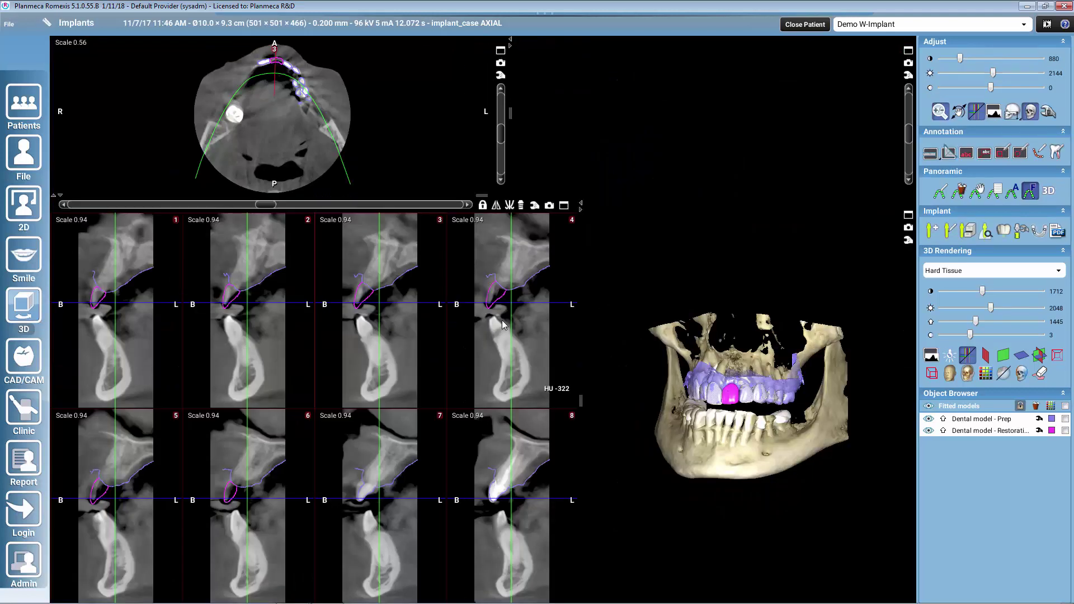
left_click(969, 231)
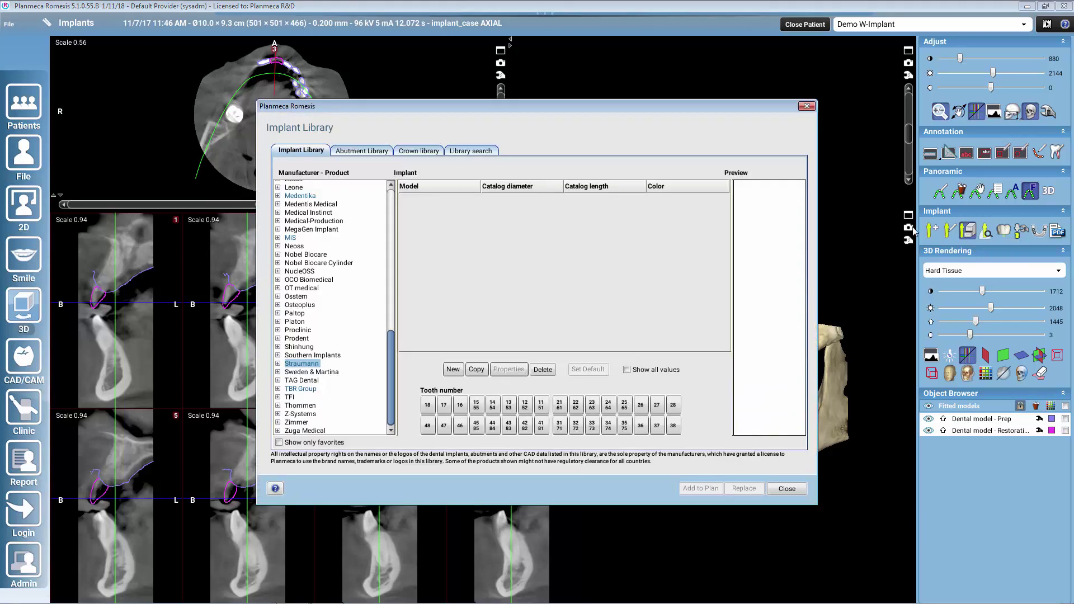
left_click(278, 364)
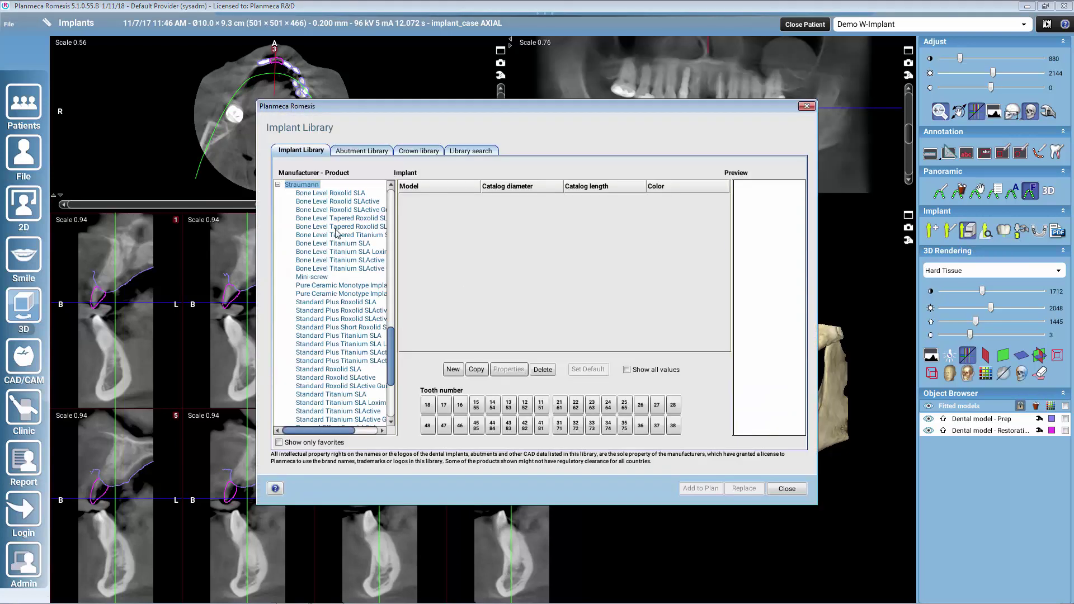
left_click(340, 194)
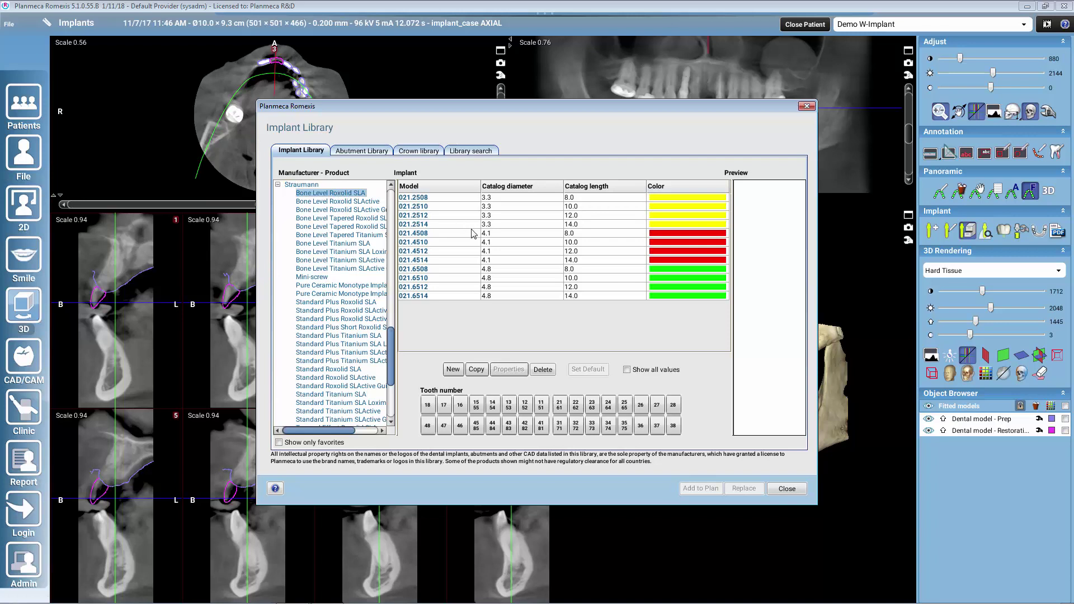
left_click(502, 209)
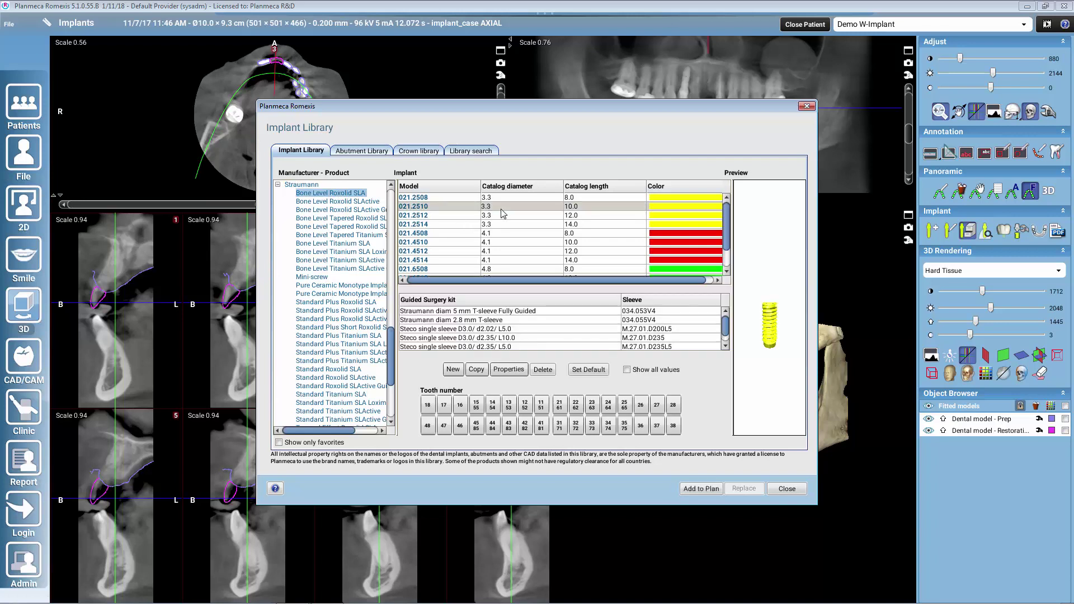
left_click(463, 313)
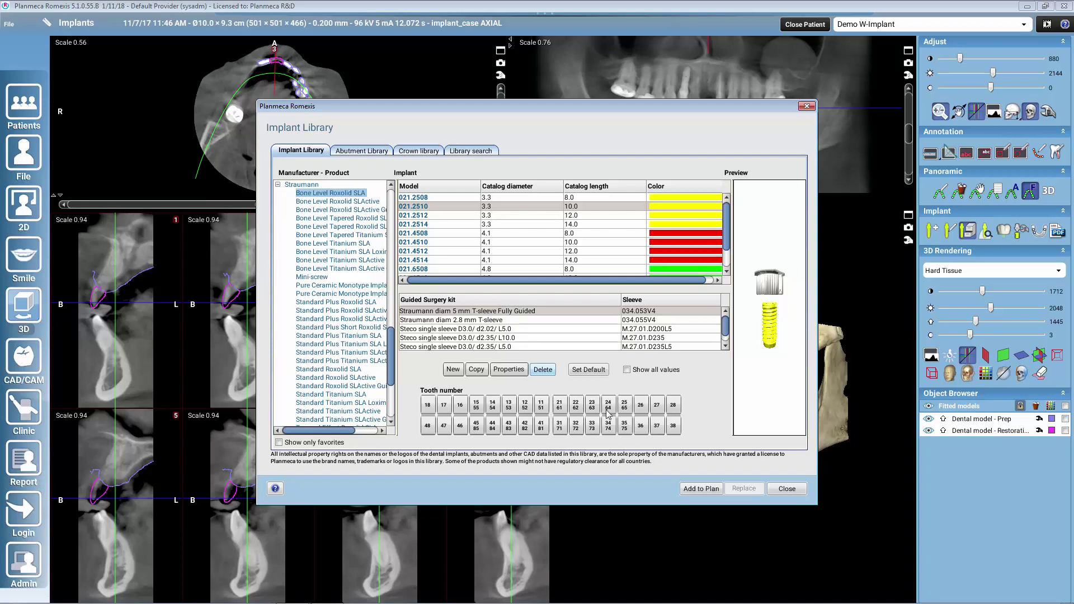
left_click(702, 490)
left_click(707, 124)
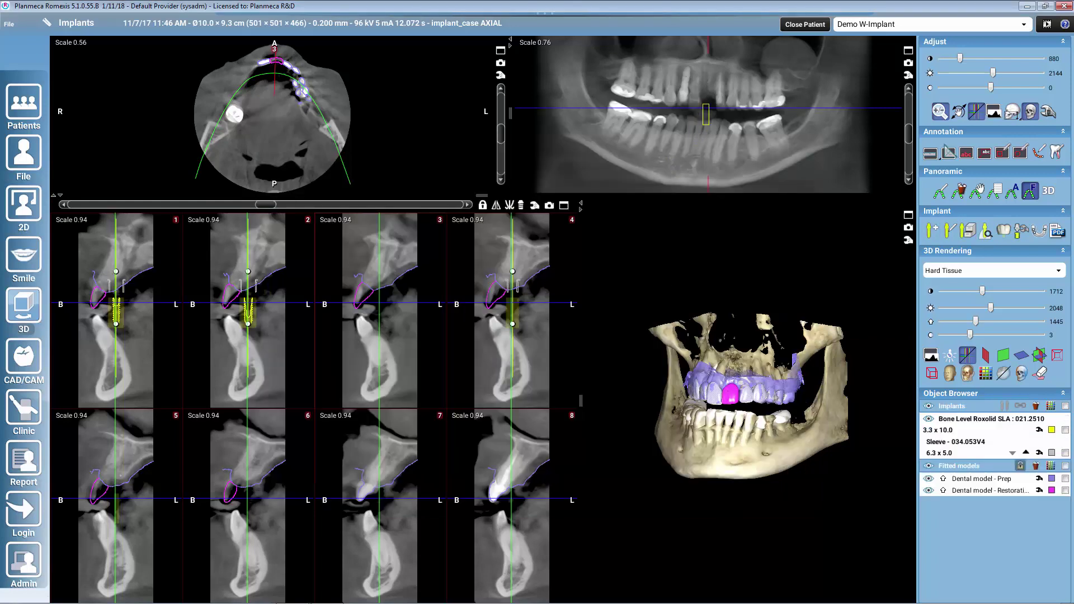
Step: Move the implant into the upper front gap, then tilt and lower it in the sagittal section
left_click_drag(708, 125, 703, 89)
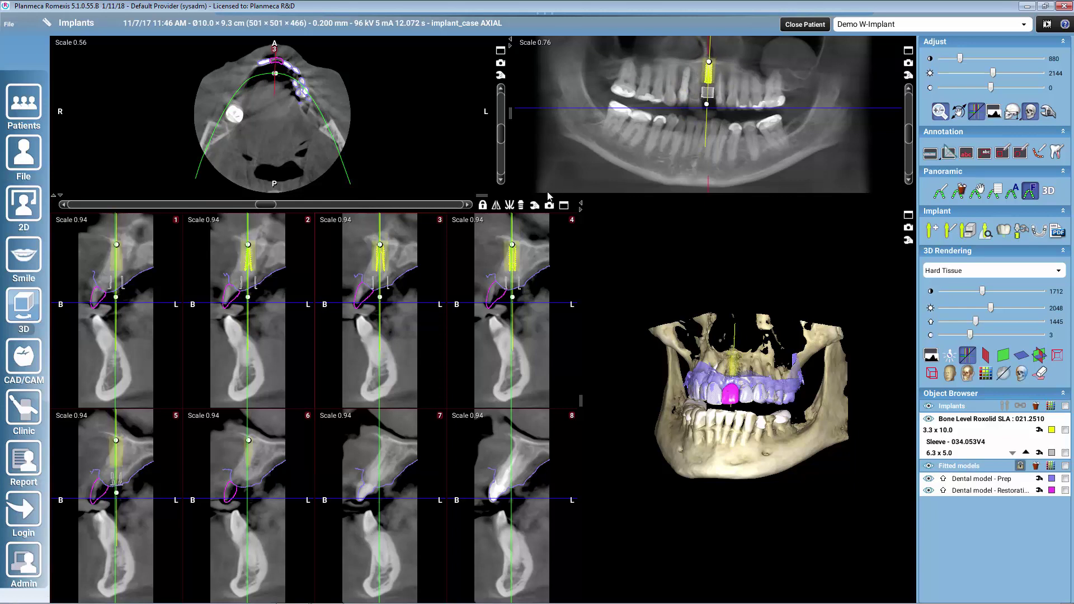
left_click(521, 206)
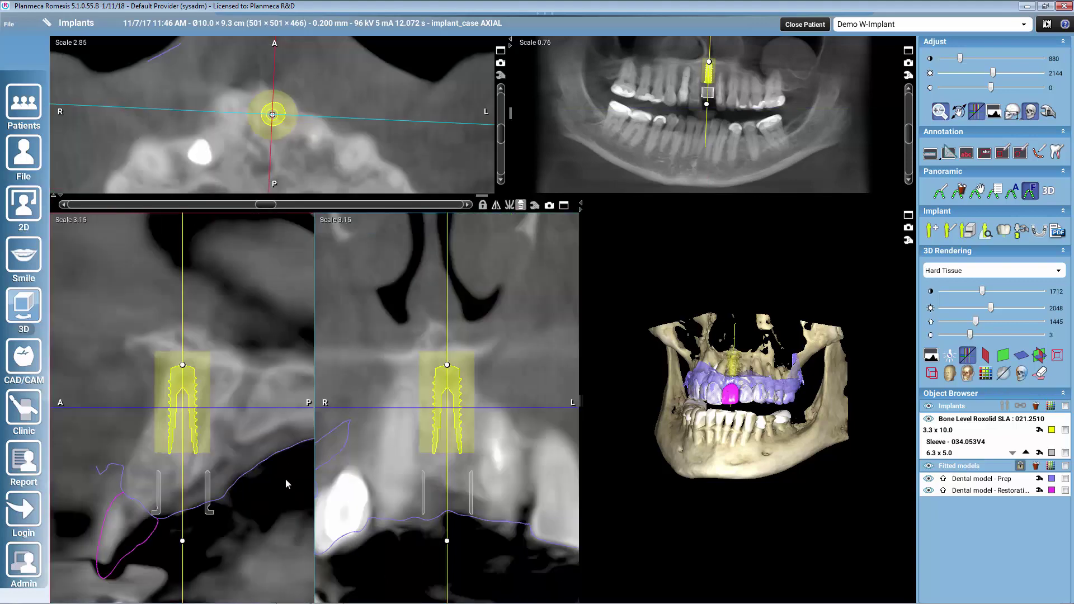
left_click_drag(184, 542, 164, 540)
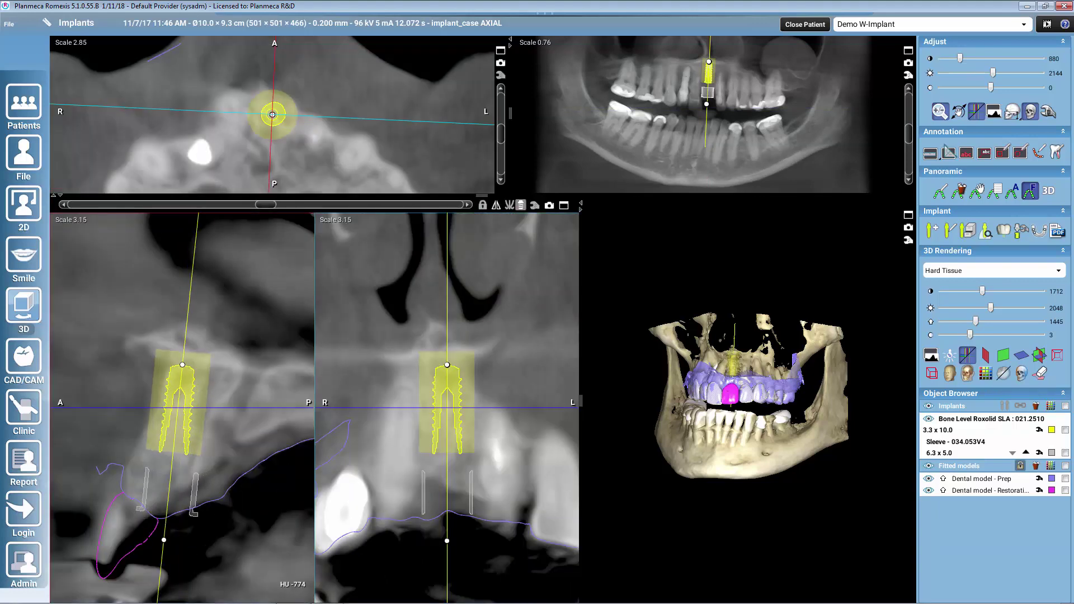
double_click(186, 405)
left_click_drag(186, 419, 190, 448)
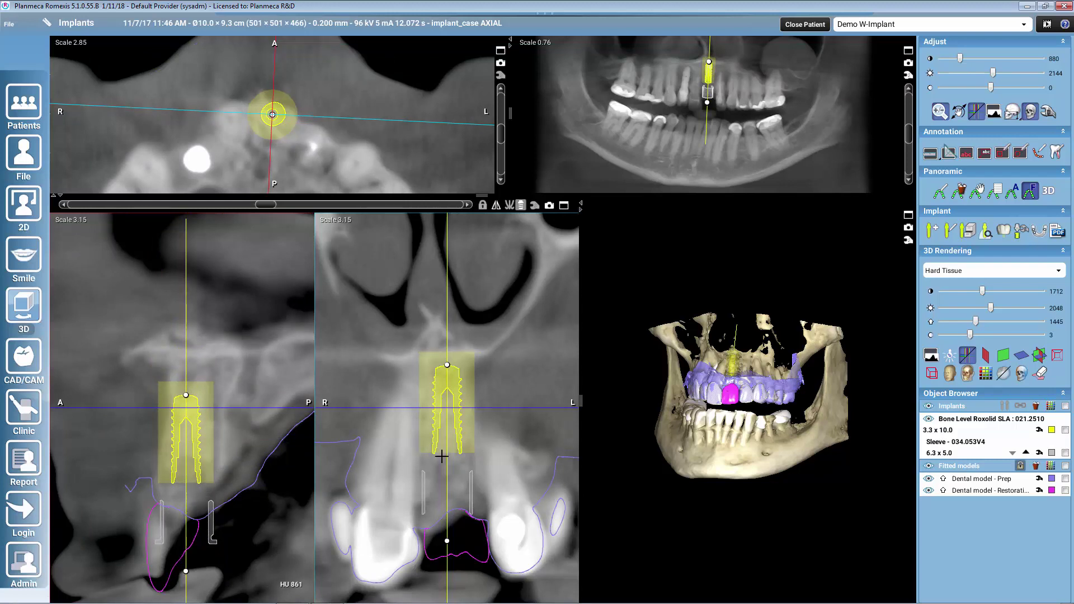
Step: Fine-tune the implant's tilt and position in the coronal and sagittal sections
left_click_drag(447, 541, 453, 541)
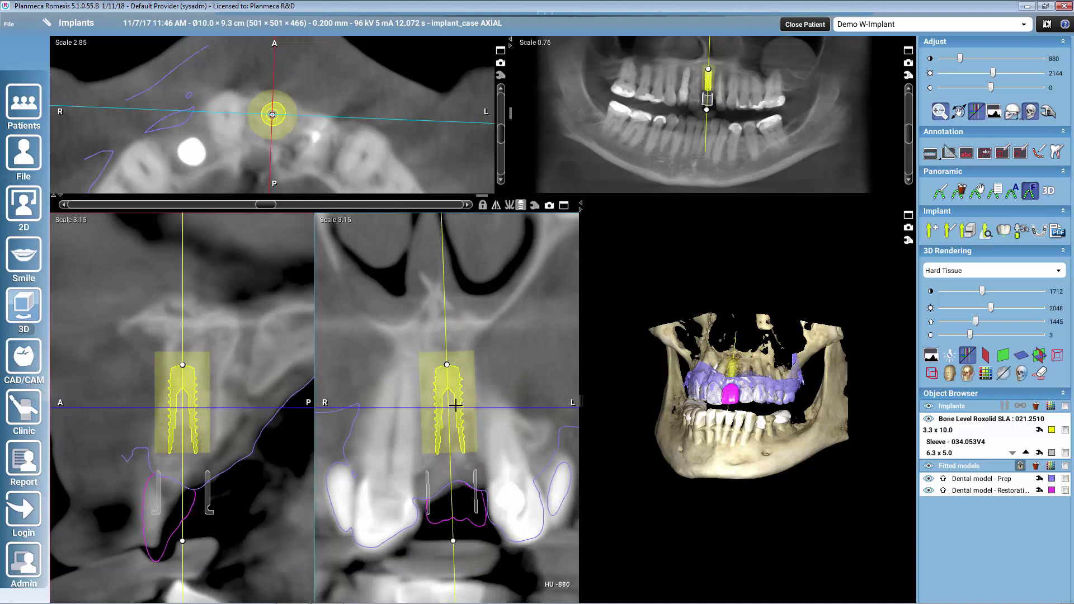
left_click_drag(456, 414, 459, 422)
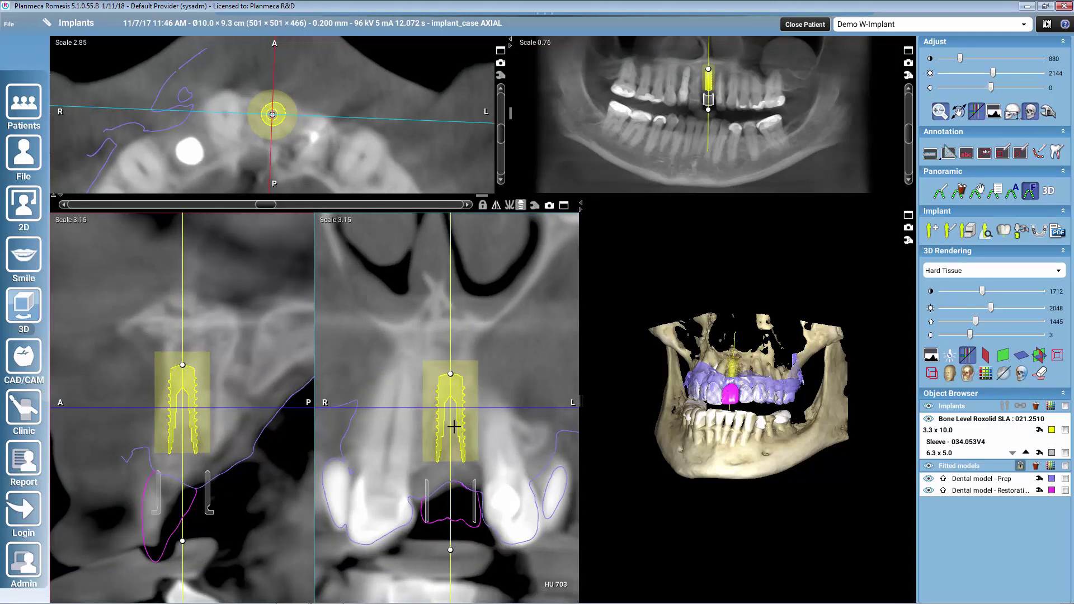
left_click_drag(183, 541, 174, 541)
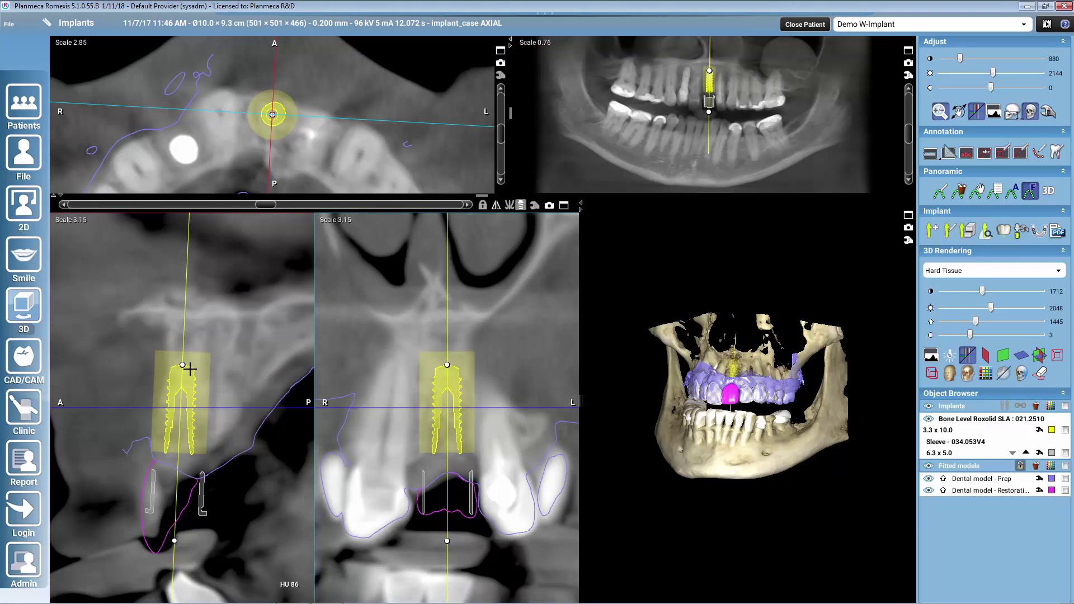
left_click_drag(183, 364, 191, 365)
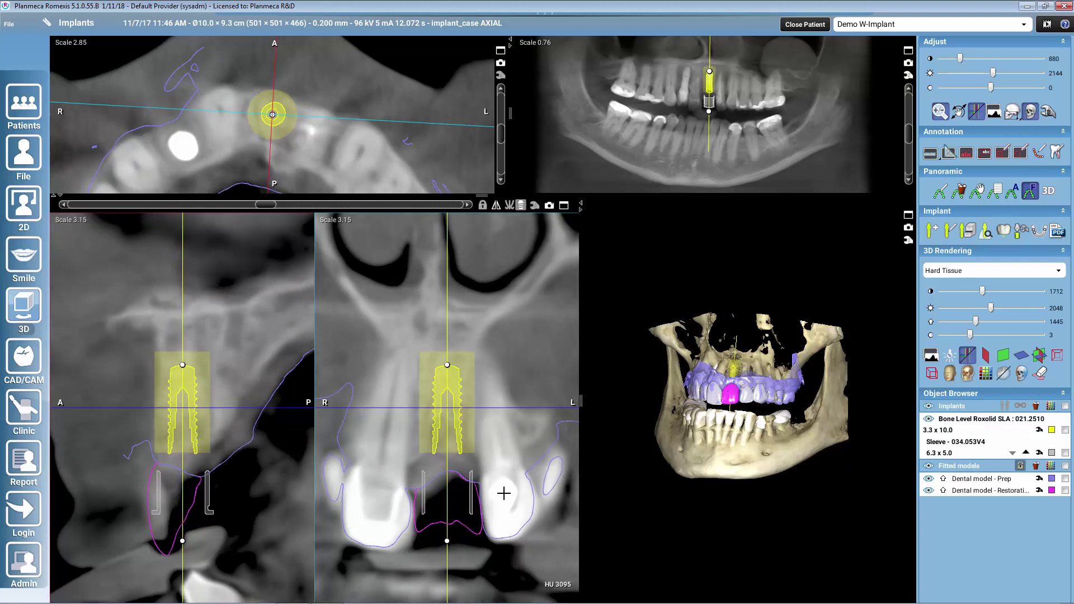
left_click_drag(447, 365, 444, 365)
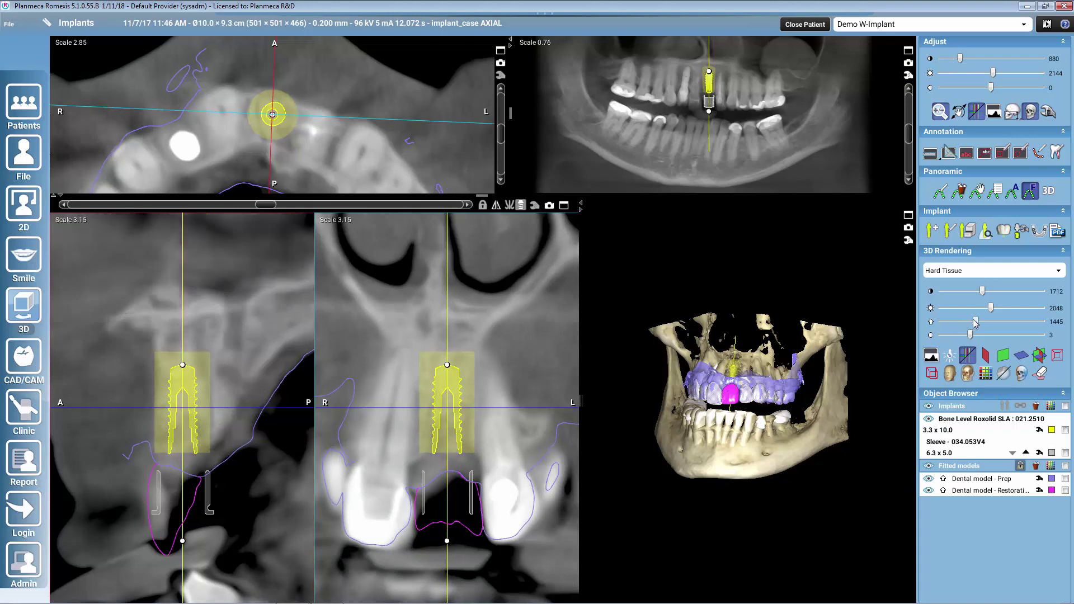
Step: Set the third 3D Rendering slider to 4095 and hide Dental model - Restoration
left_click_drag(973, 321, 1044, 322)
left_click(929, 490)
left_click_drag(745, 351, 753, 406)
scroll(754, 406, "up", 10)
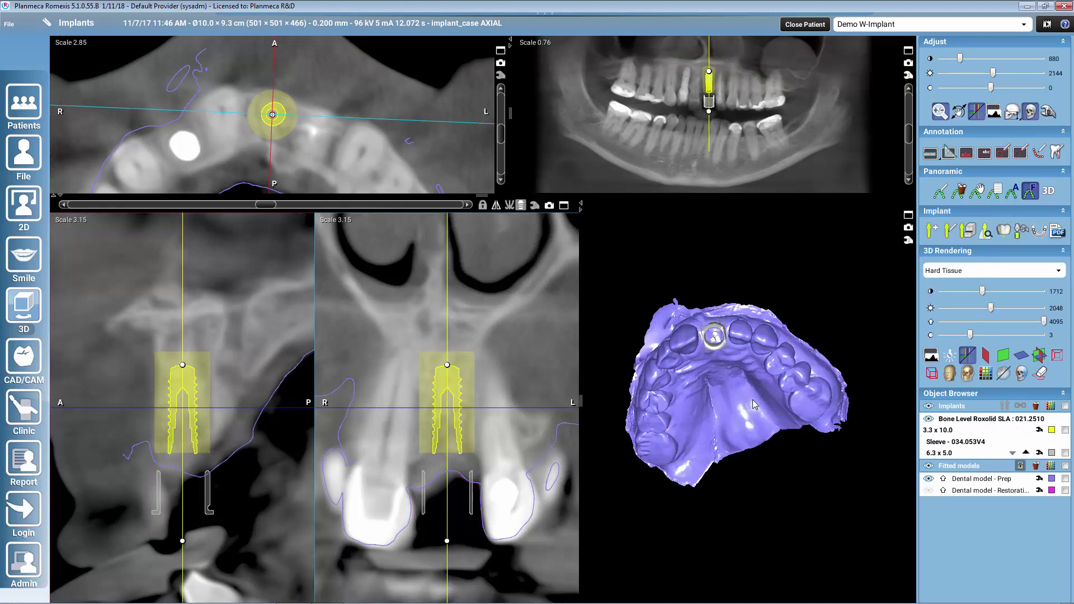
left_click_drag(753, 433, 751, 522)
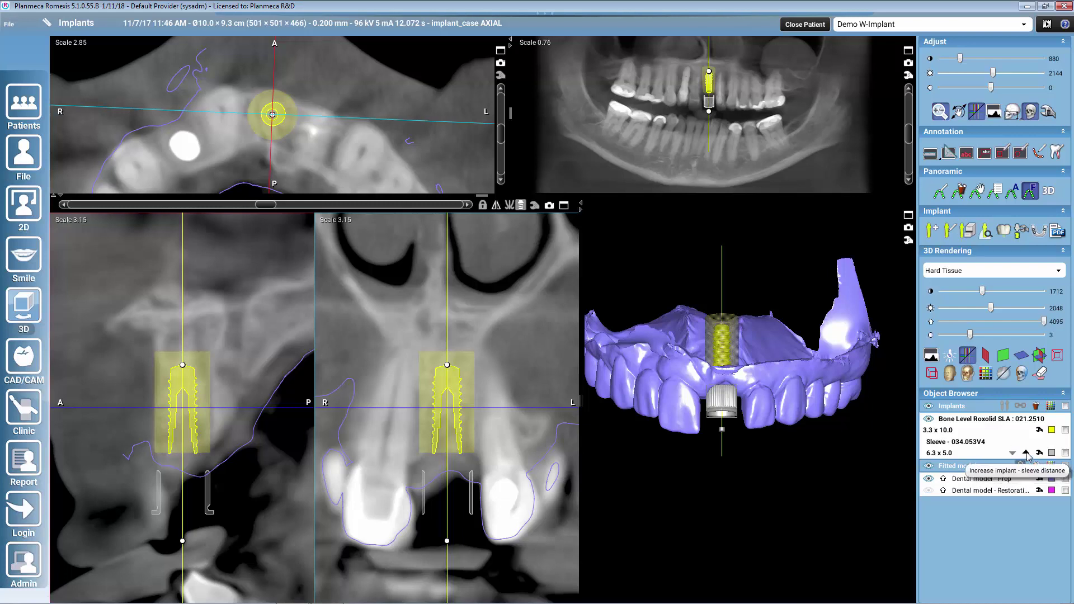
Step: Set the sleeve 4.00 mm from the implant and review its properties (5.00 mm height)
left_click(1026, 453)
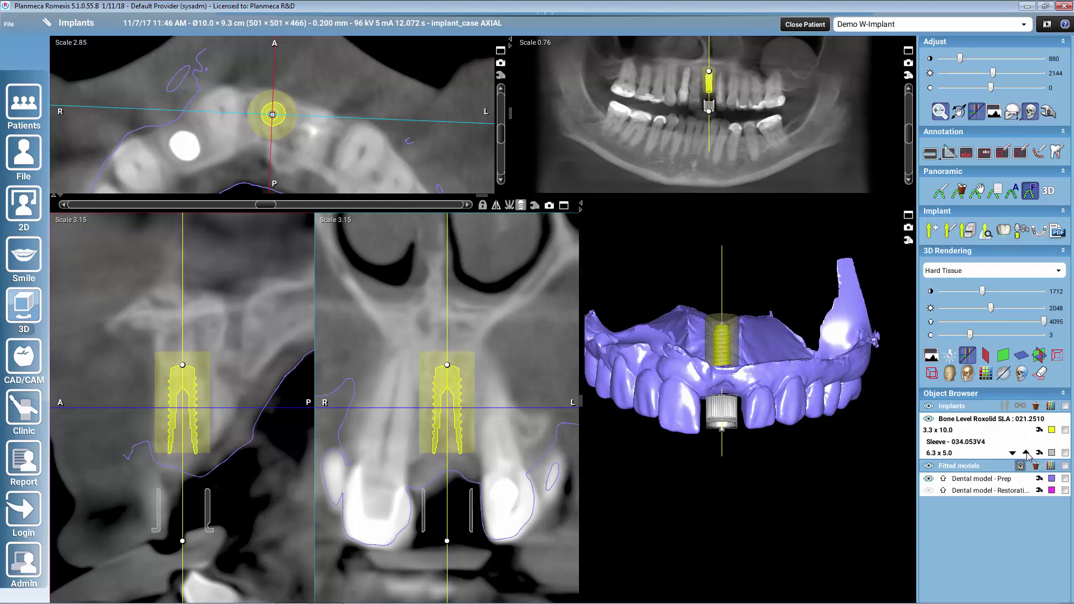
left_click(1027, 453)
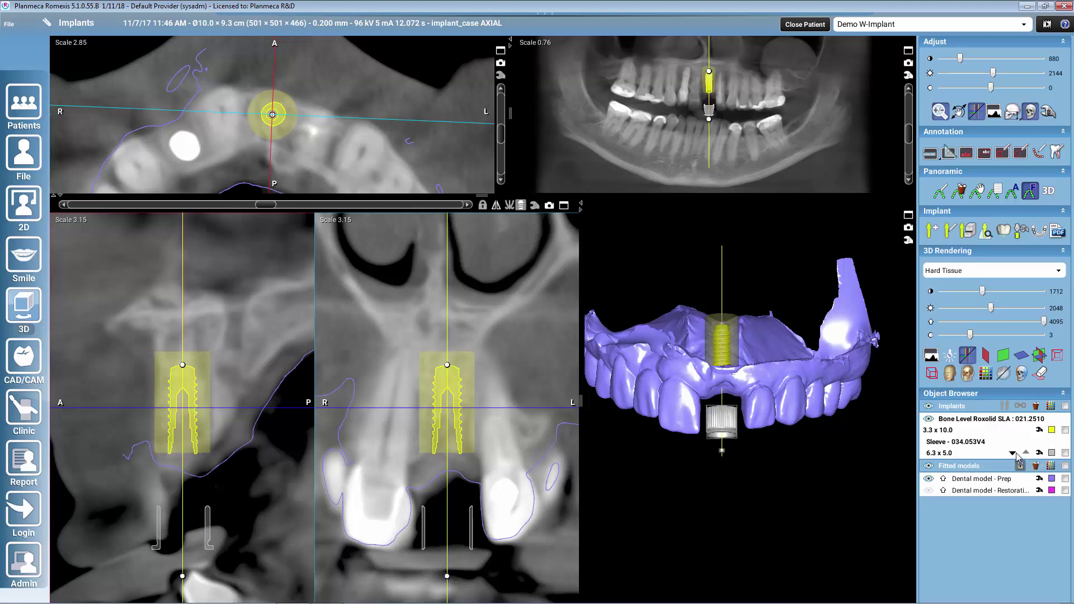
left_click(1014, 453)
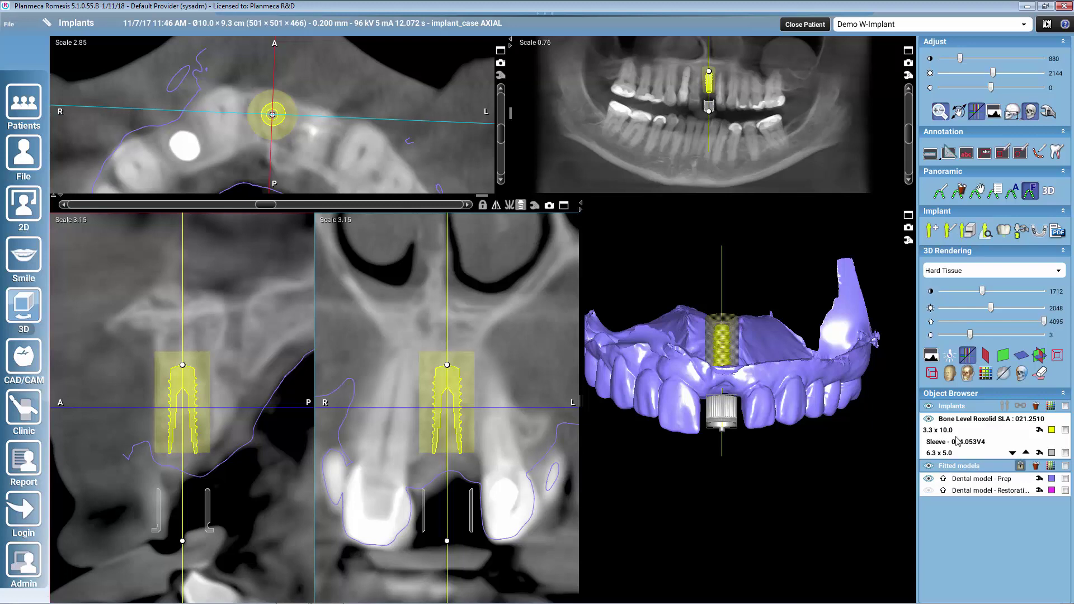
left_click(1039, 453)
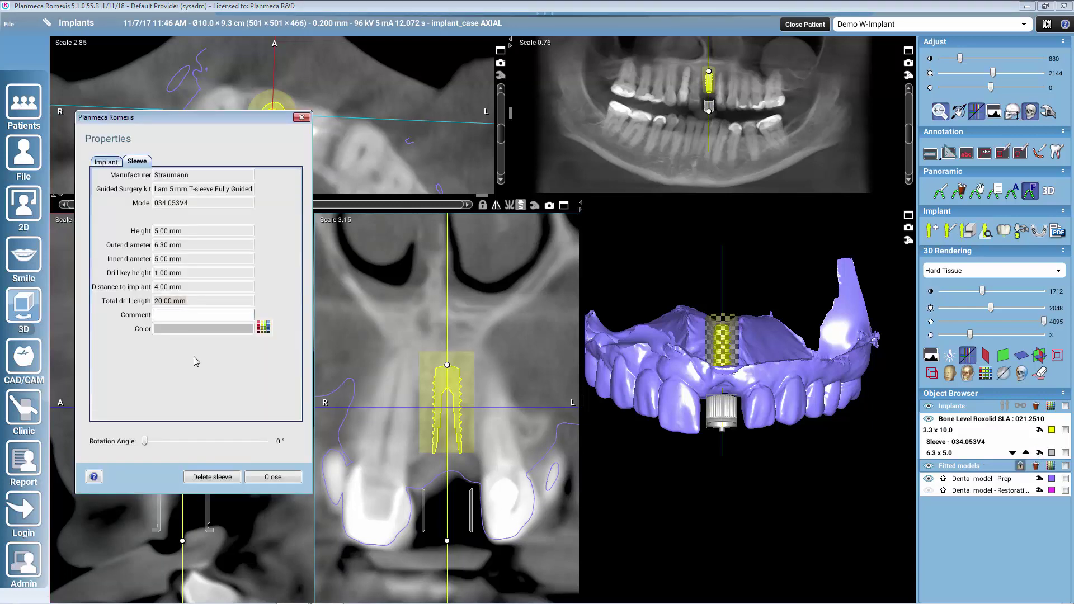
left_click(285, 480)
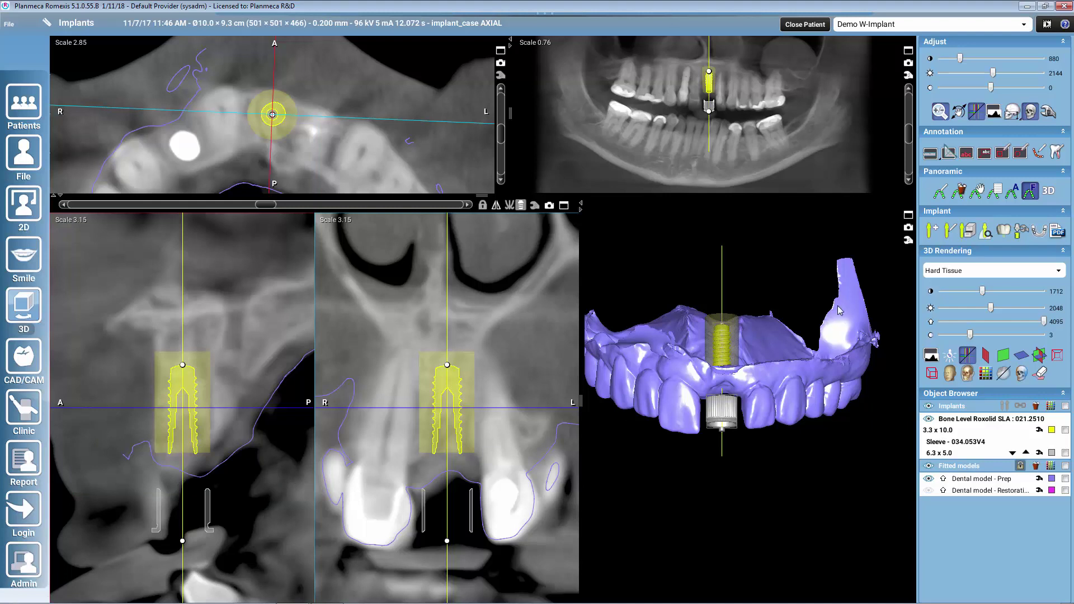
Step: Start the implant guide design and orbit the upper arch to a flat occlusal view
left_click(1038, 231)
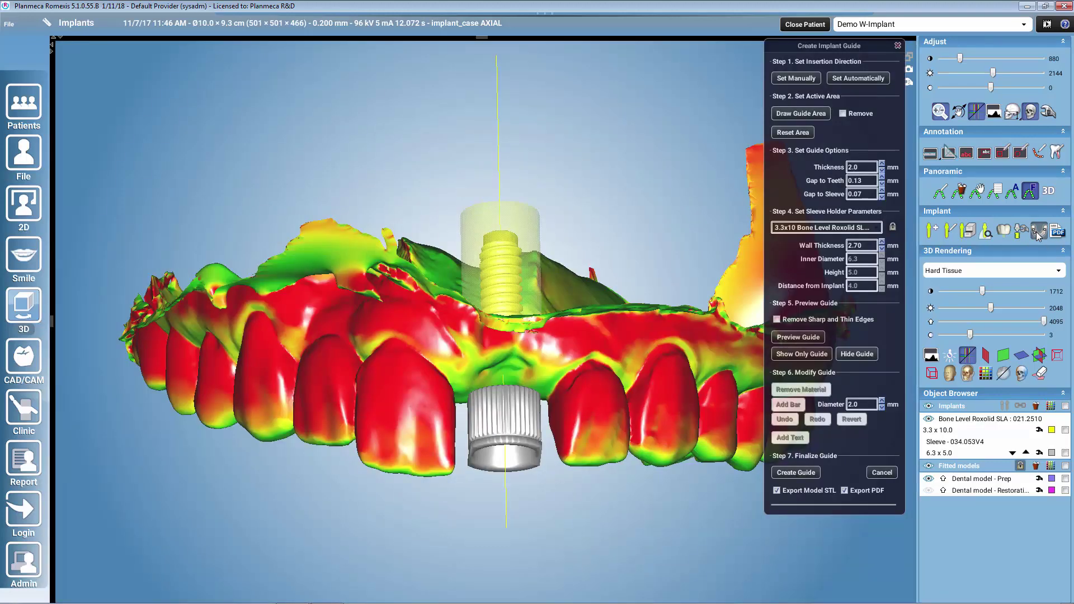
left_click_drag(683, 357, 687, 264)
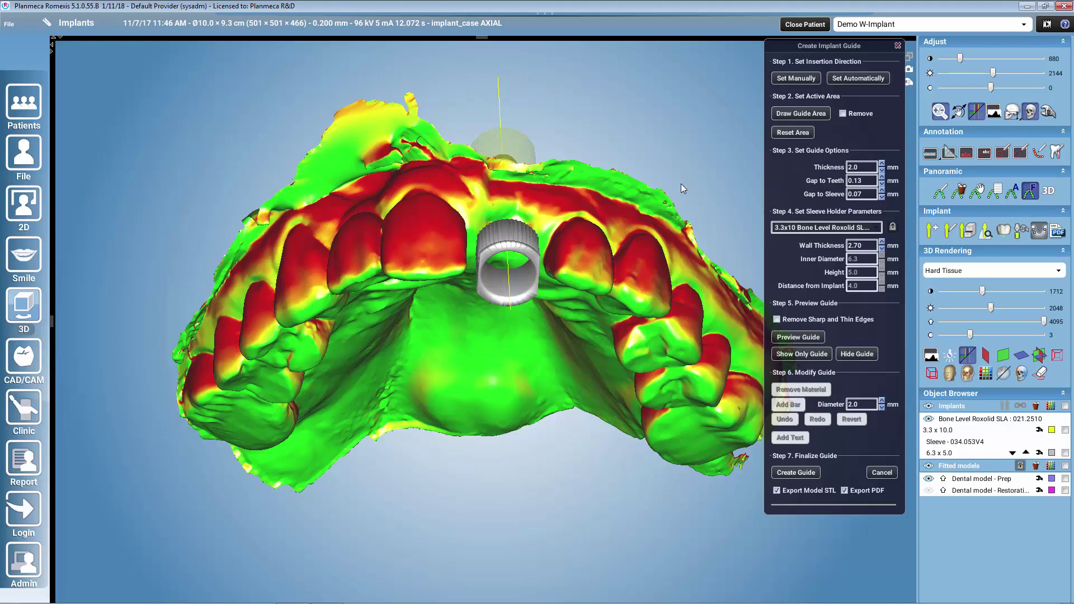
left_click_drag(643, 280, 639, 220)
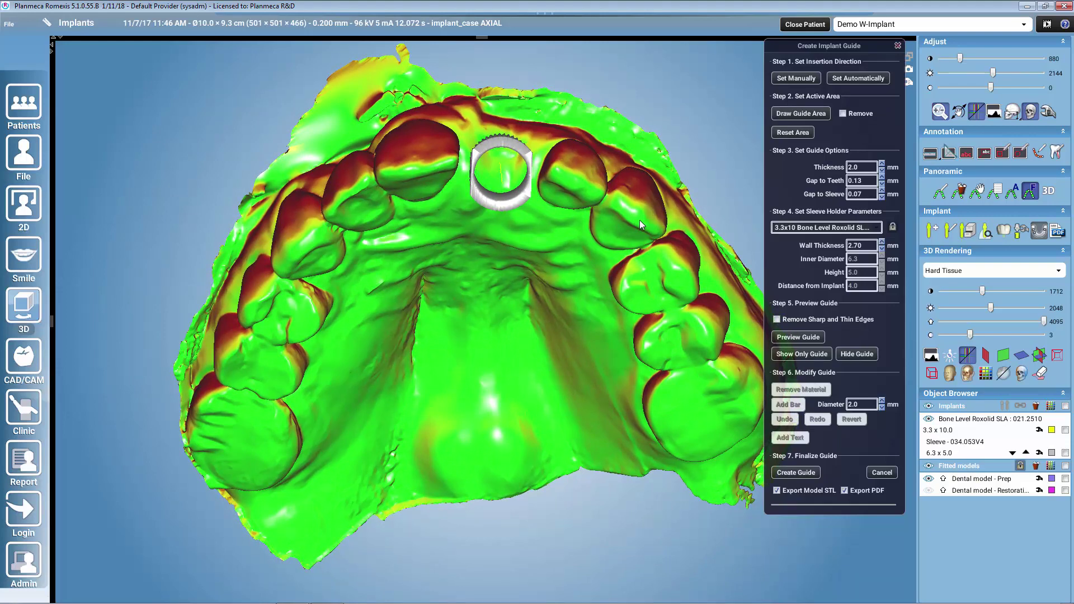
left_click_drag(639, 220, 452, 260)
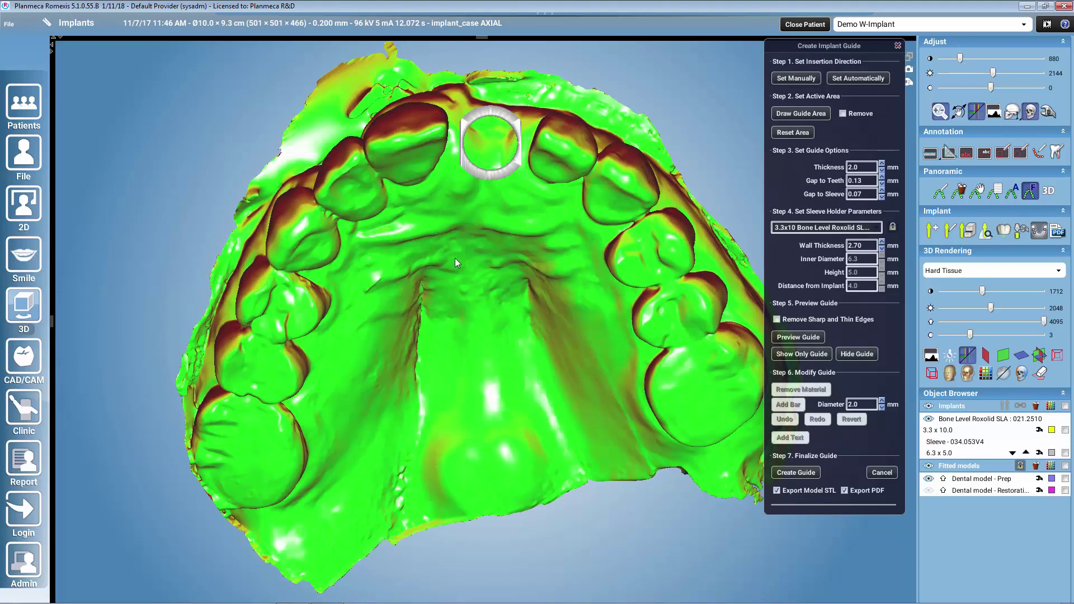
left_click_drag(540, 256, 551, 282)
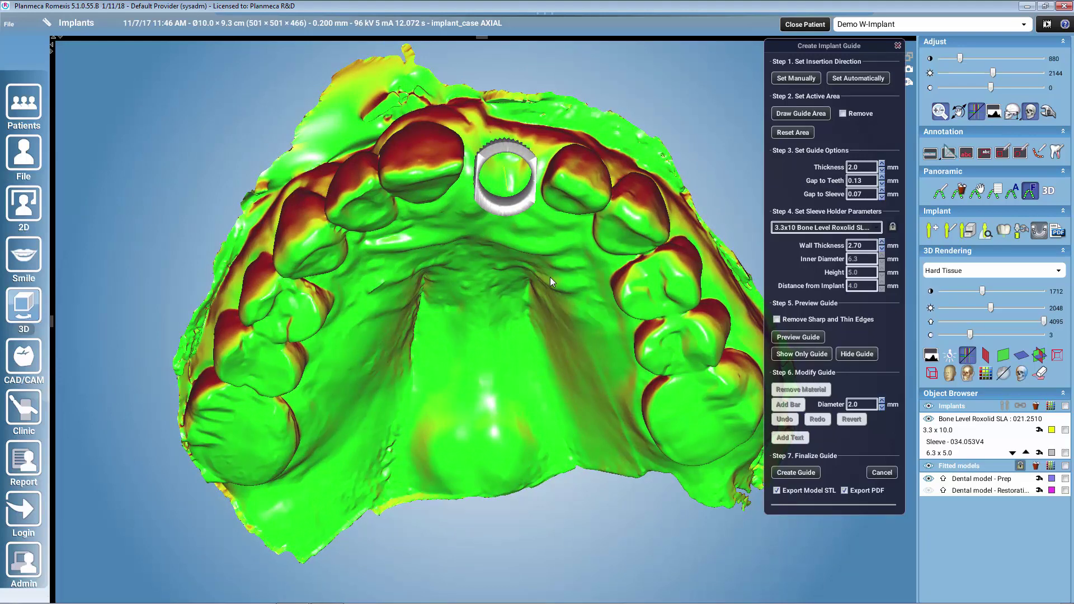
left_click_drag(549, 275, 549, 300)
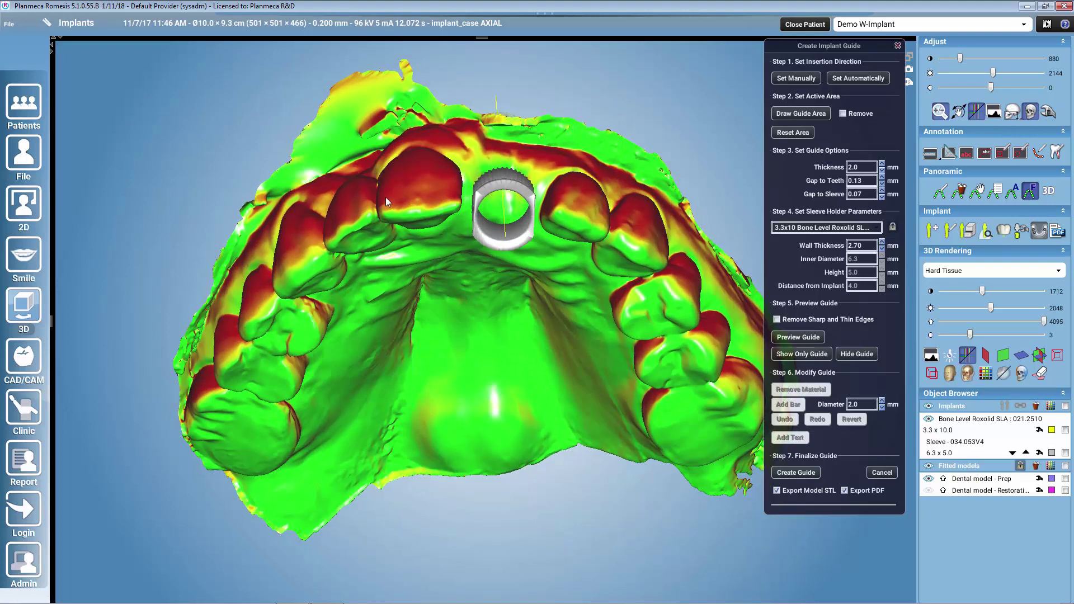
left_click_drag(552, 308, 541, 262)
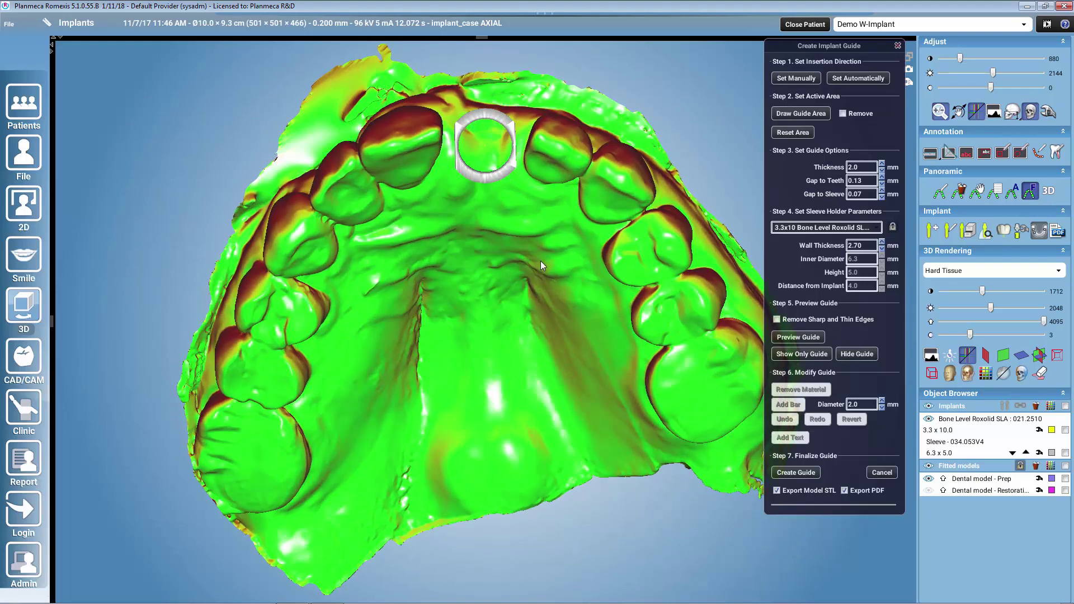
Step: Set the insertion direction manually, then check undercut shading near the sleeve from an occlusal view
left_click(797, 80)
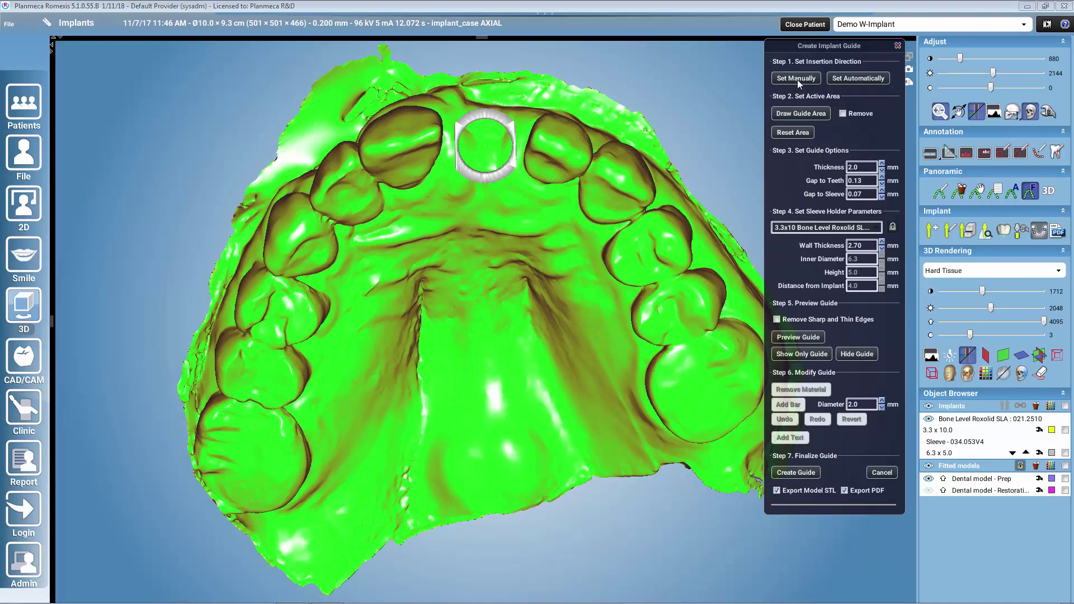
mouse_move(613, 213)
left_mouse_down()
mouse_move(596, 233)
mouse_move(595, 290)
left_mouse_up()
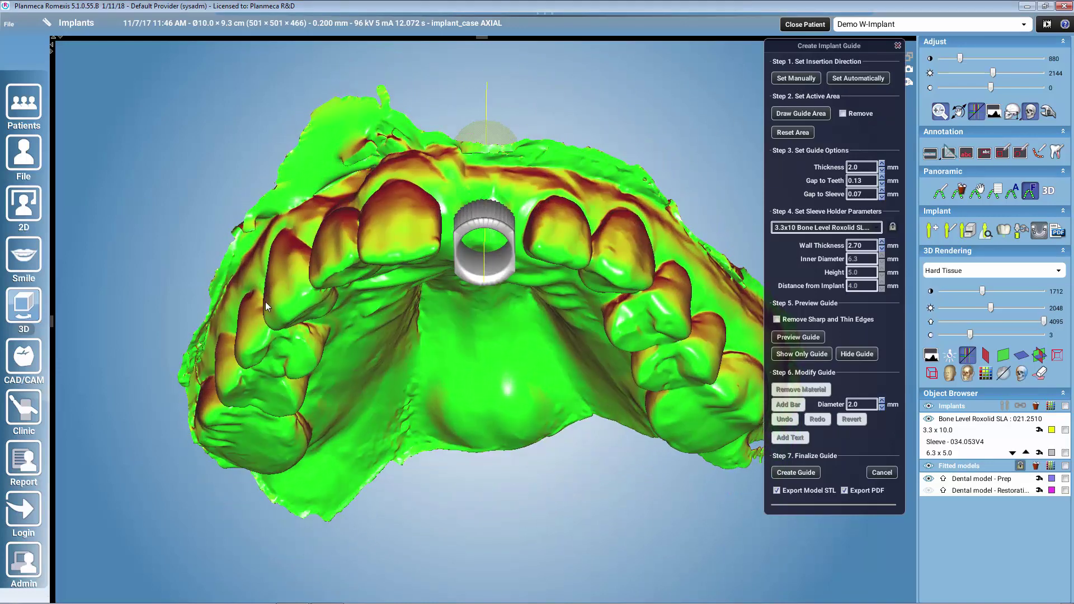
left_click_drag(526, 371, 537, 282)
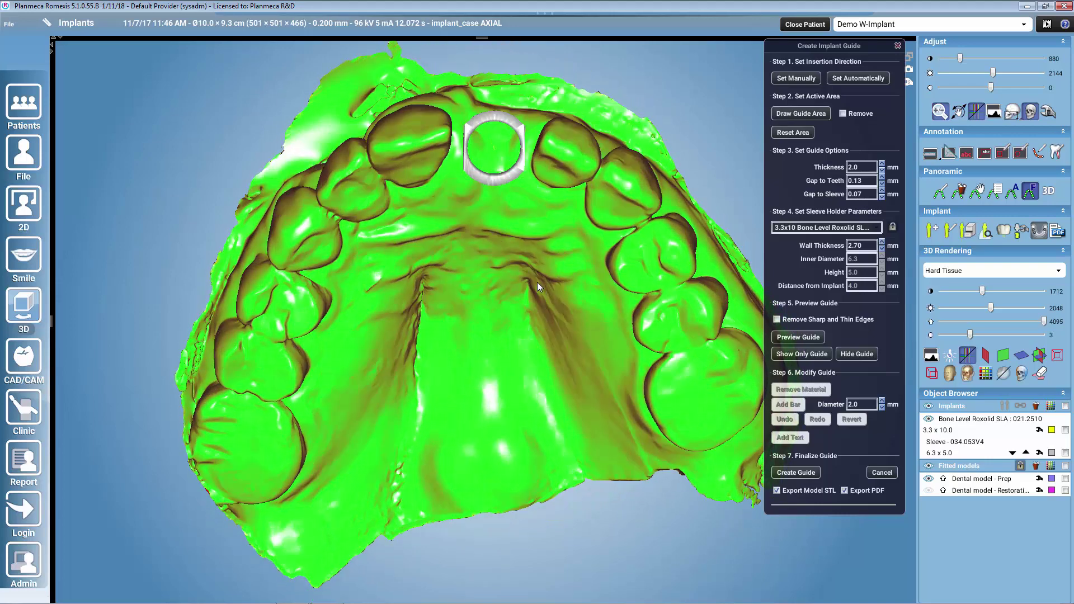
Step: Lasso the guide area over the left and right teeth, rotating to review the outline
left_click(801, 114)
mouse_move(242, 295)
left_mouse_down()
mouse_move(287, 316)
mouse_move(412, 191)
mouse_move(475, 195)
mouse_move(522, 217)
mouse_move(561, 245)
mouse_move(616, 328)
mouse_move(649, 346)
mouse_move(696, 330)
mouse_move(706, 303)
mouse_move(693, 240)
mouse_move(606, 133)
mouse_move(448, 90)
mouse_move(387, 107)
mouse_move(279, 214)
mouse_move(243, 295)
left_mouse_up()
left_click_drag(509, 346, 500, 425)
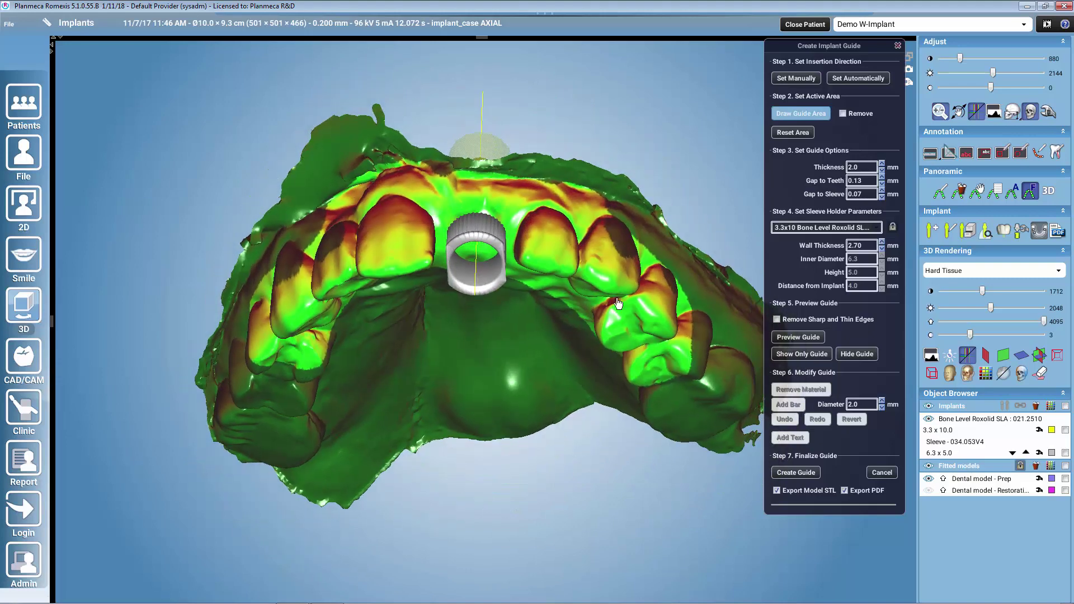
mouse_move(709, 332)
left_mouse_down()
mouse_move(625, 246)
mouse_move(527, 211)
mouse_move(510, 193)
mouse_move(473, 187)
mouse_move(357, 230)
mouse_move(225, 336)
mouse_move(231, 284)
mouse_move(294, 200)
mouse_move(388, 135)
mouse_move(493, 134)
mouse_move(635, 186)
mouse_move(699, 233)
mouse_move(752, 311)
left_mouse_up()
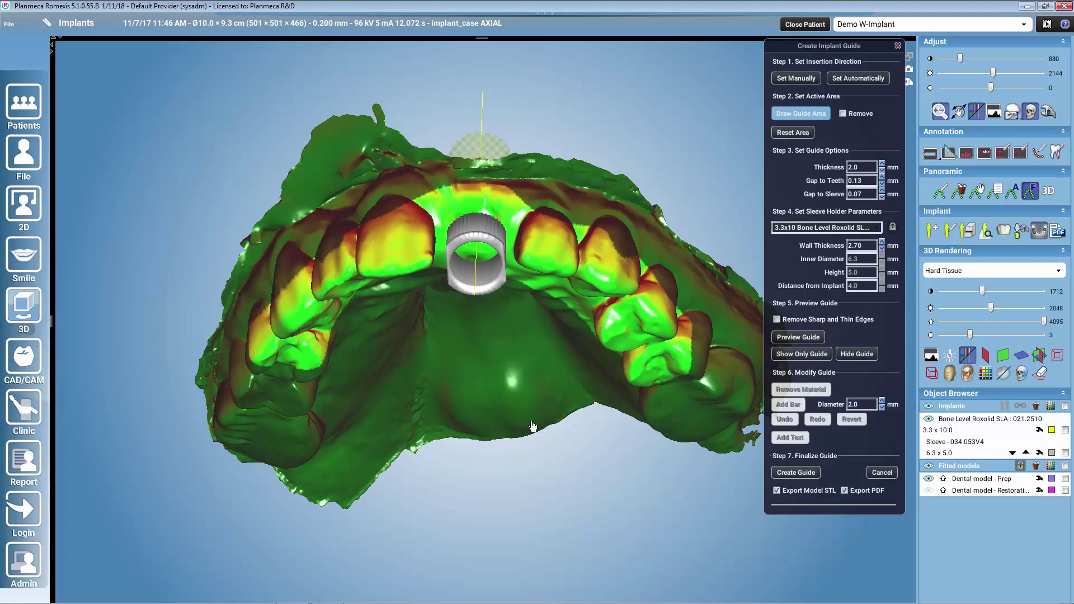
mouse_move(535, 405)
left_mouse_down()
mouse_move(534, 366)
mouse_move(623, 316)
mouse_move(551, 176)
mouse_move(487, 166)
mouse_move(427, 181)
mouse_move(352, 240)
mouse_move(326, 280)
mouse_move(305, 425)
left_mouse_up()
right_click_drag(511, 363, 521, 446)
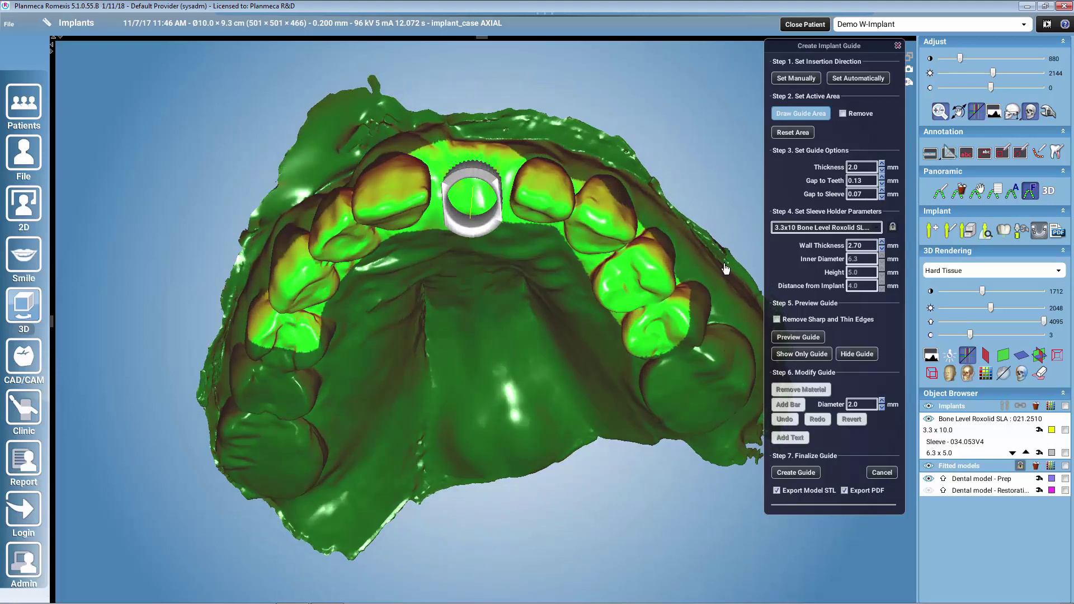
left_click(818, 117)
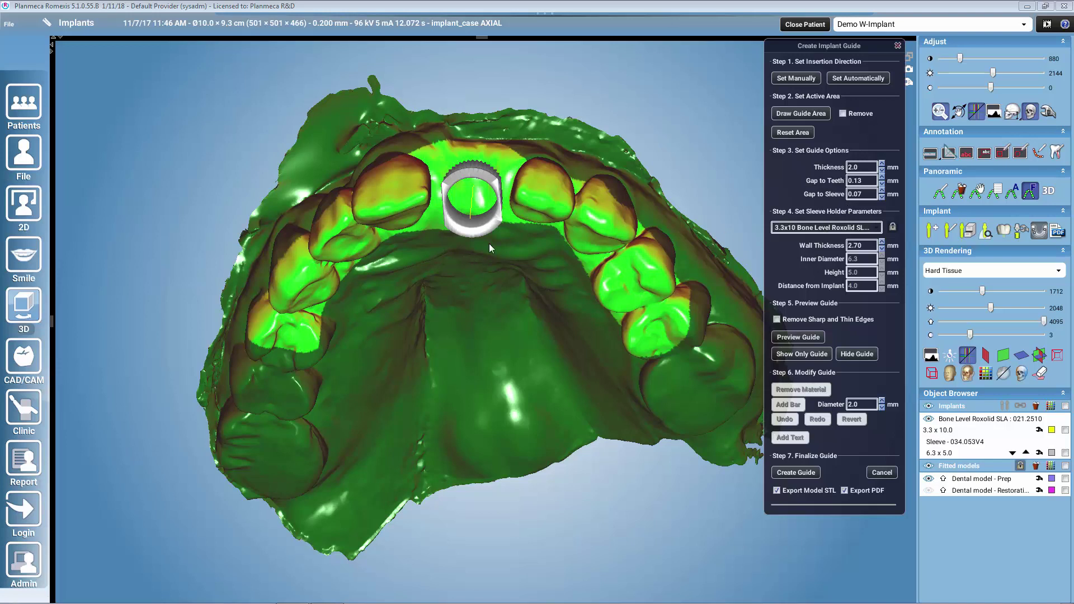
Step: Set sleeve holder wall thickness to 3.00 mm, enable Remove Sharp and Thin Edges, and preview
left_click(892, 227)
left_click(891, 227)
left_click(883, 241)
left_click(778, 320)
left_click(796, 336)
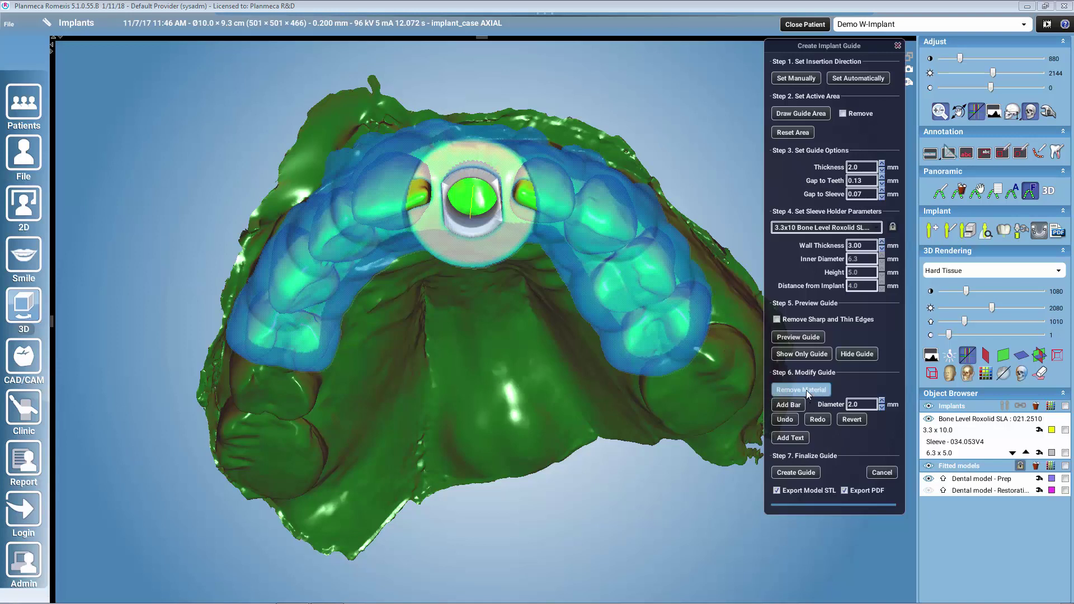
Step: Cut four inspection holes through the guide over teeth on both sides of the arch
mouse_move(558, 418)
left_mouse_down()
mouse_move(707, 350)
mouse_move(724, 321)
mouse_move(695, 331)
mouse_move(639, 282)
mouse_move(531, 237)
mouse_move(431, 232)
mouse_move(242, 331)
mouse_move(368, 229)
mouse_move(343, 238)
left_mouse_up()
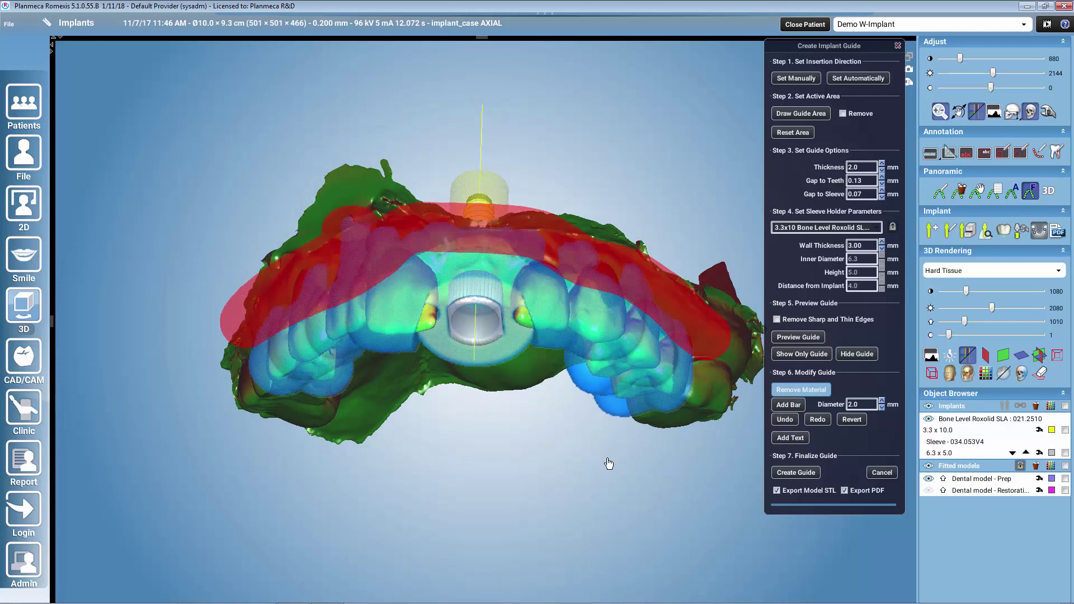
left_click_drag(630, 544, 624, 446)
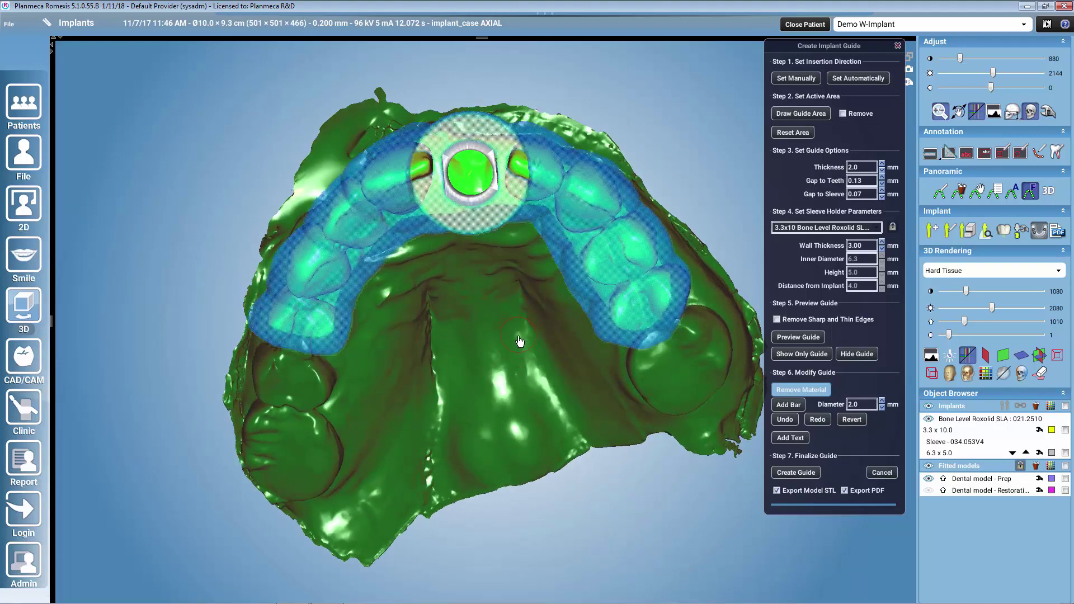
left_click(572, 199)
left_click(631, 253)
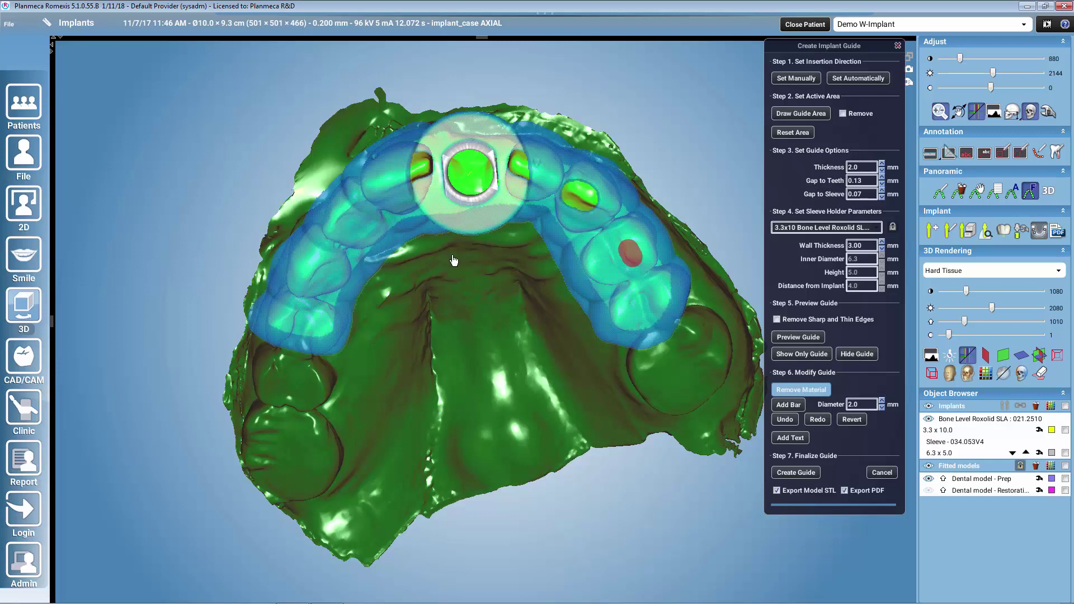
left_click(344, 213)
left_click(310, 277)
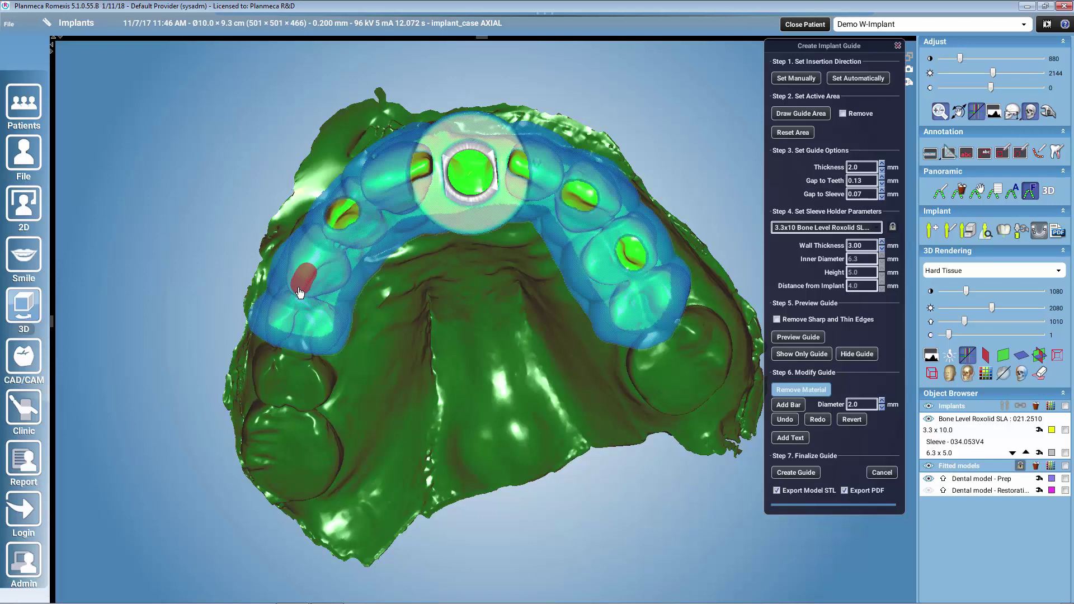
left_click(801, 390)
Step: Add a connecting bar across the palate between the left and right sides of the guide
left_click(788, 405)
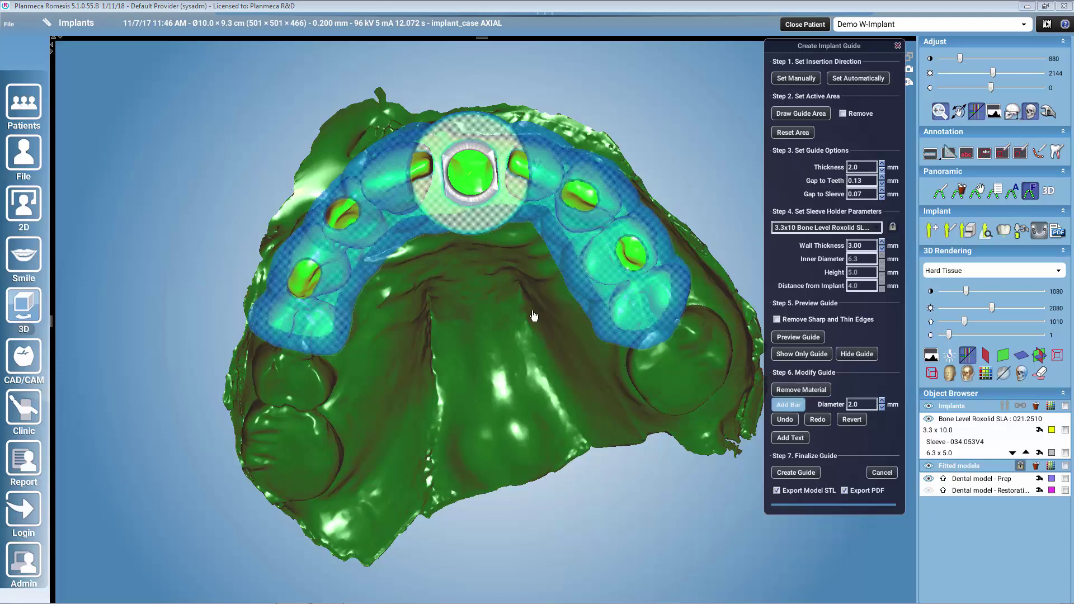
left_click(354, 284)
left_click(584, 291)
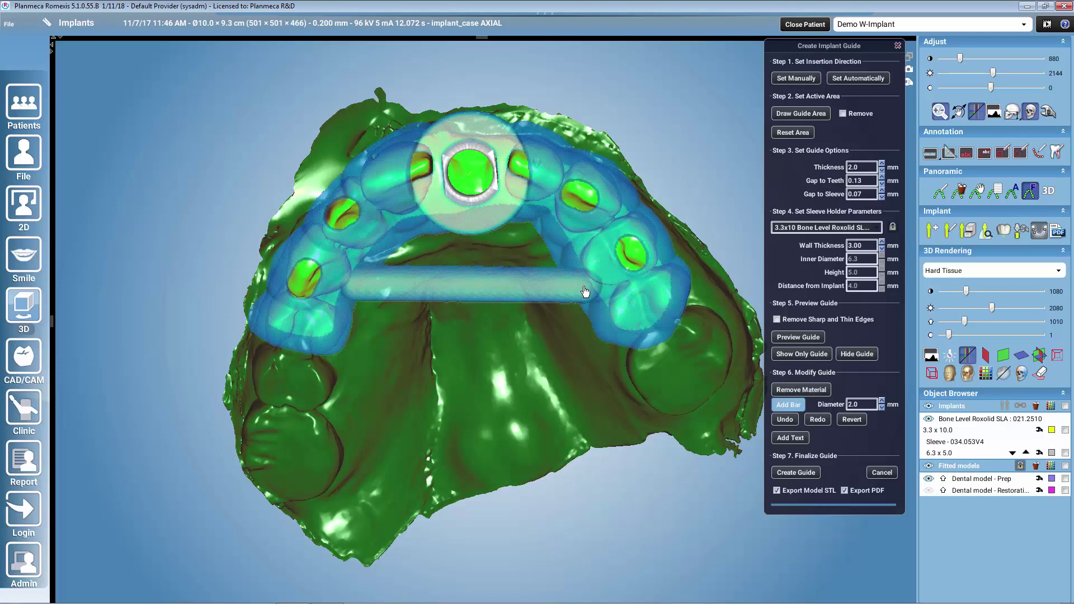
left_click(793, 406)
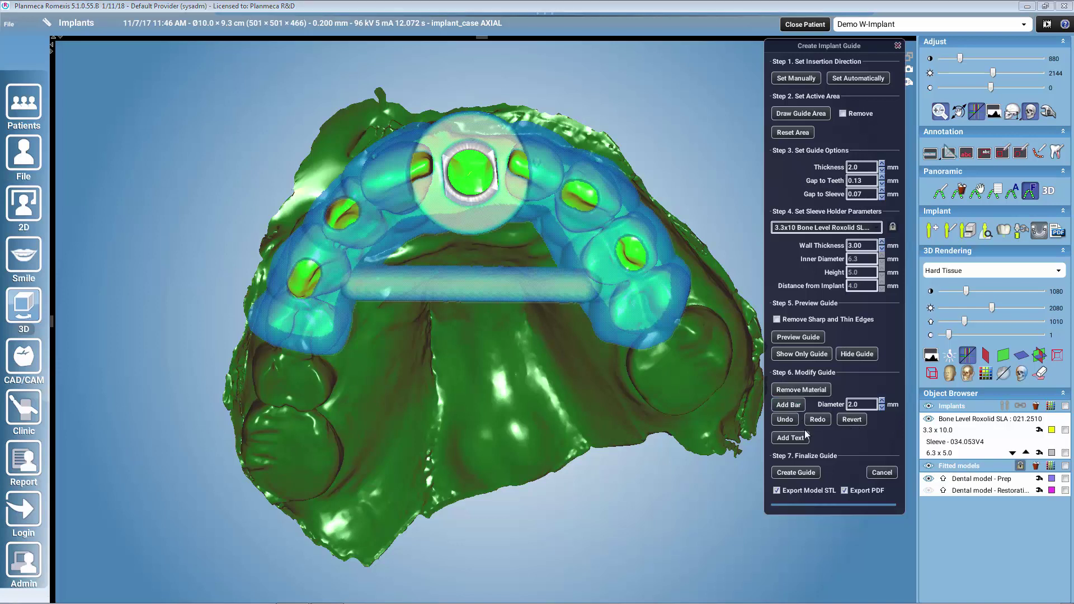
left_click(803, 439)
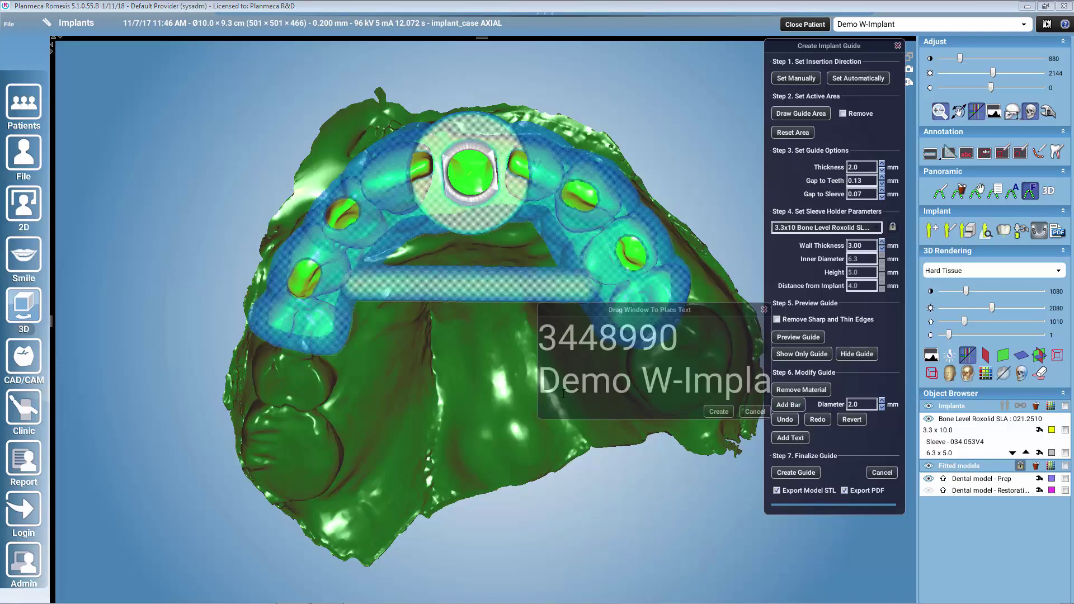
Step: Replace the default label with PLANMECA, position it over the front teeth, and emboss it
left_click_drag(554, 342, 769, 394)
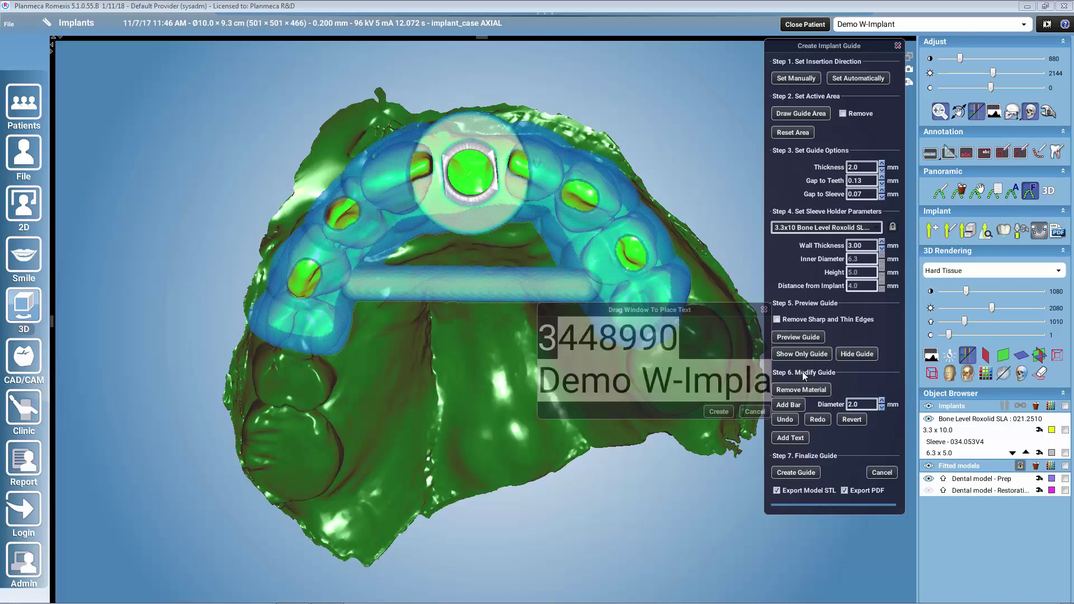
key("BackSpace")
key("BackSpace")
type("PLANMECA")
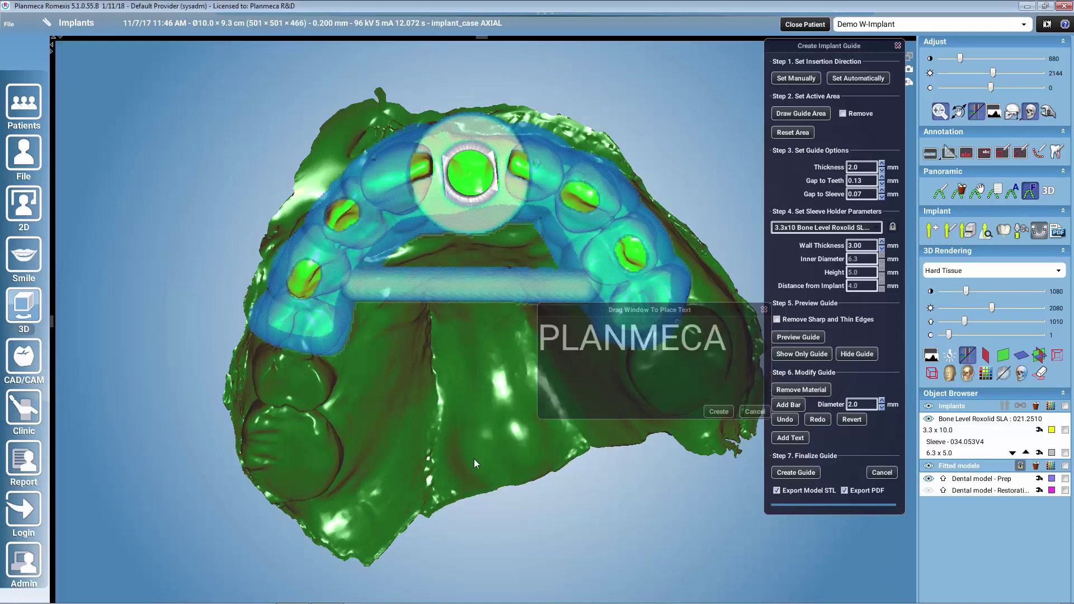
left_click_drag(475, 459, 405, 490)
left_click_drag(655, 309, 553, 377)
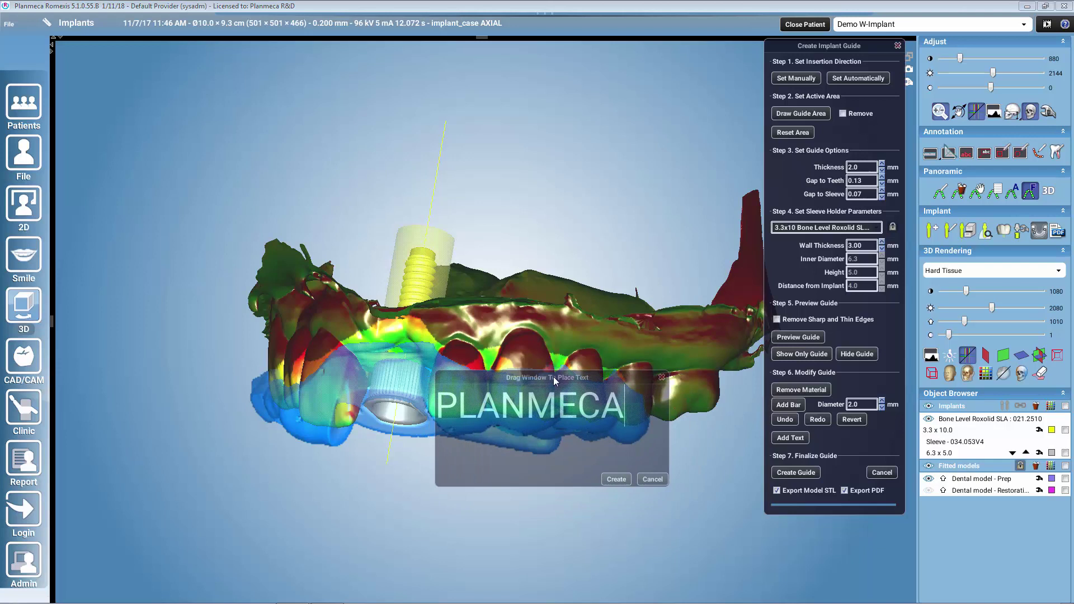
left_click(617, 480)
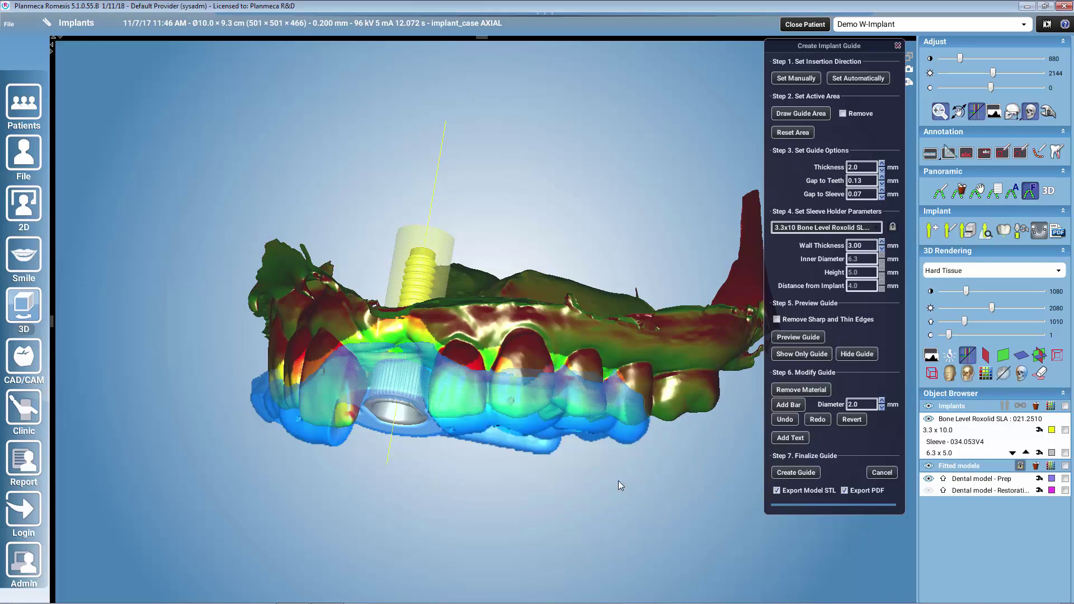
left_click(814, 354)
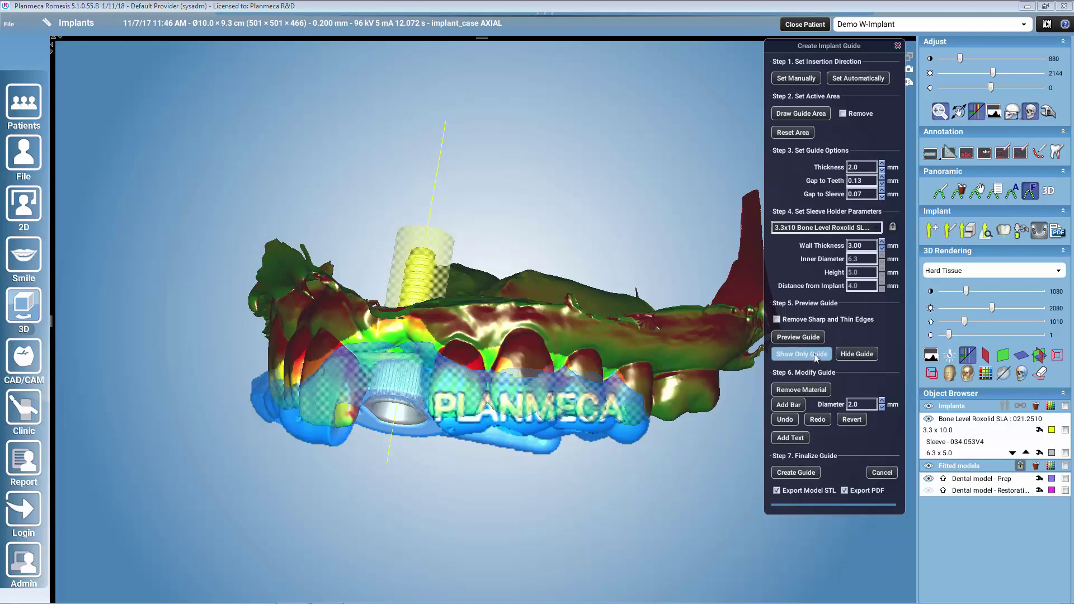
Step: Inspect the lettered guide alone, restore the models, then create the final guide and agree
left_click_drag(518, 560, 593, 503)
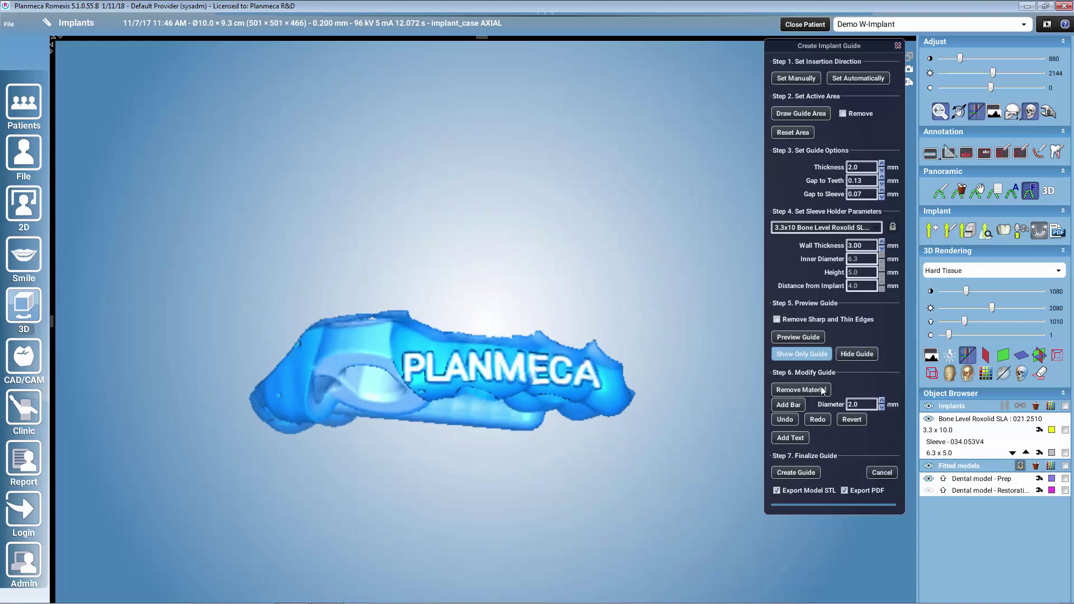
left_click(827, 354)
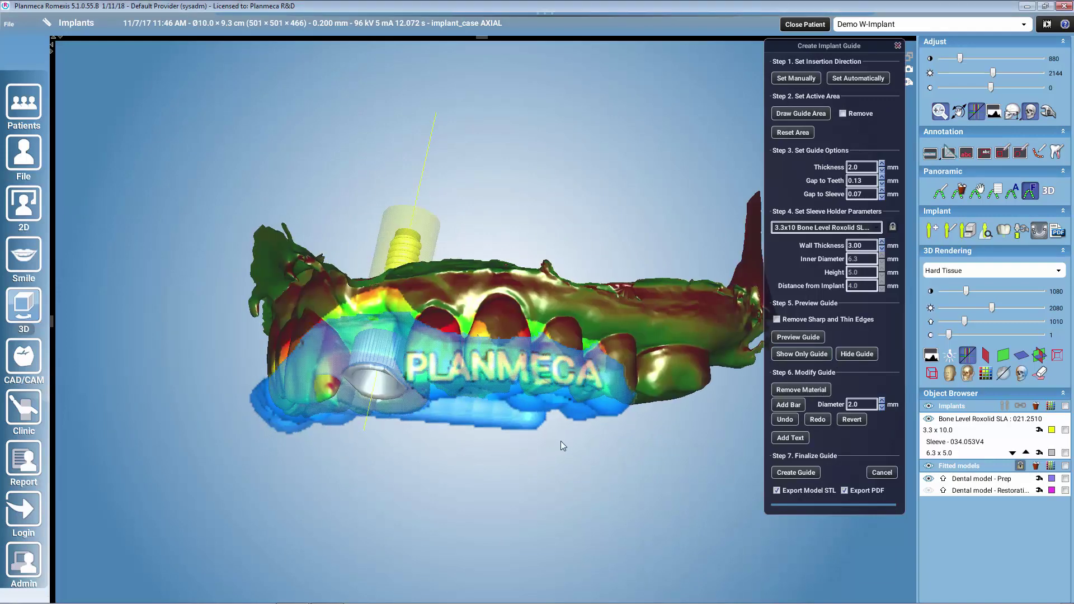
left_click_drag(592, 429, 801, 512)
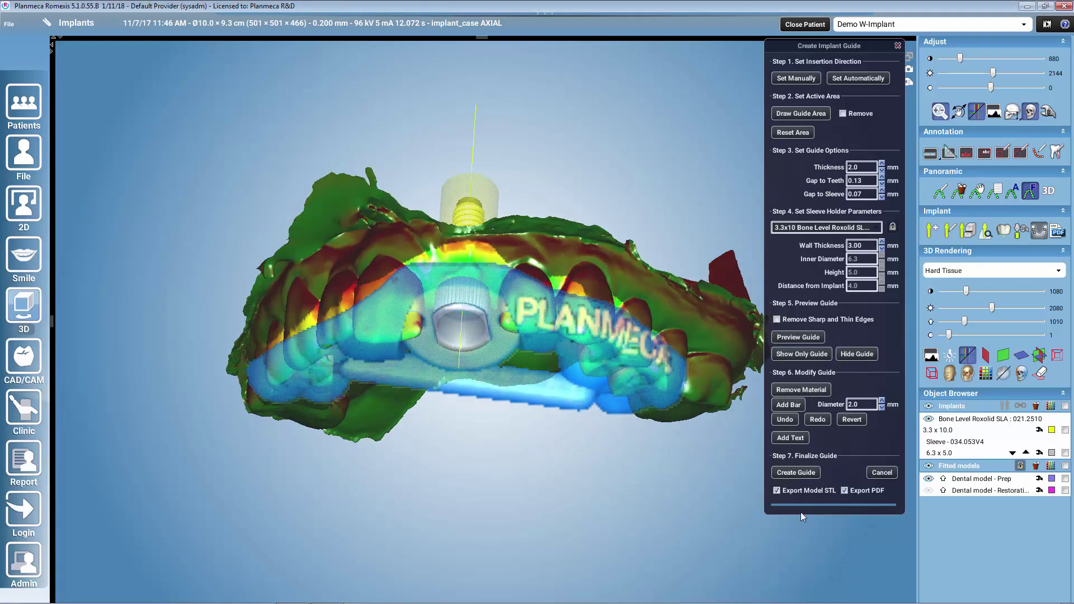
left_click(812, 475)
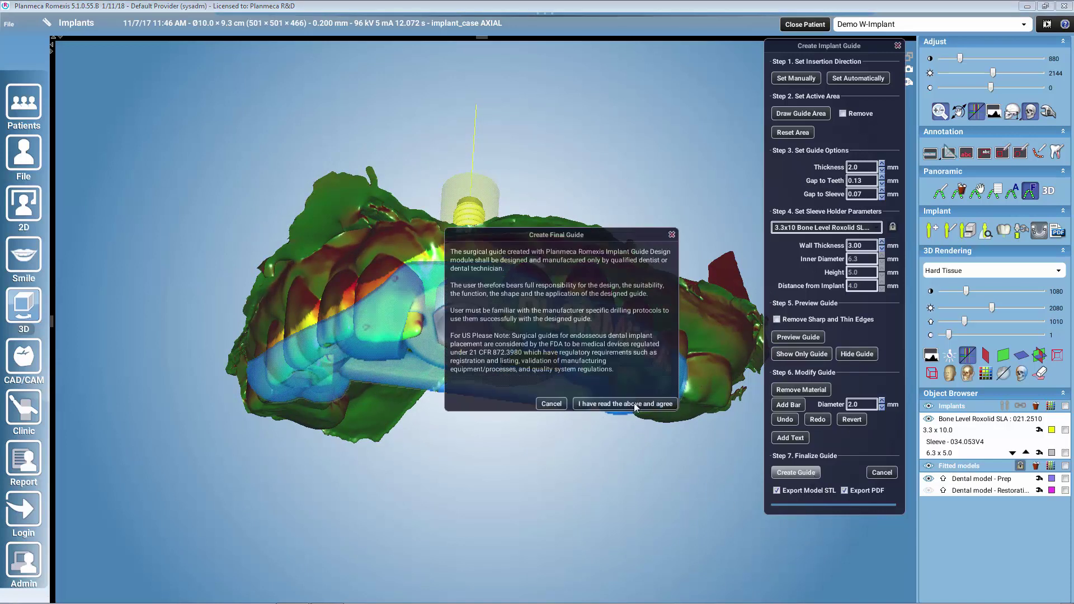
left_click(635, 404)
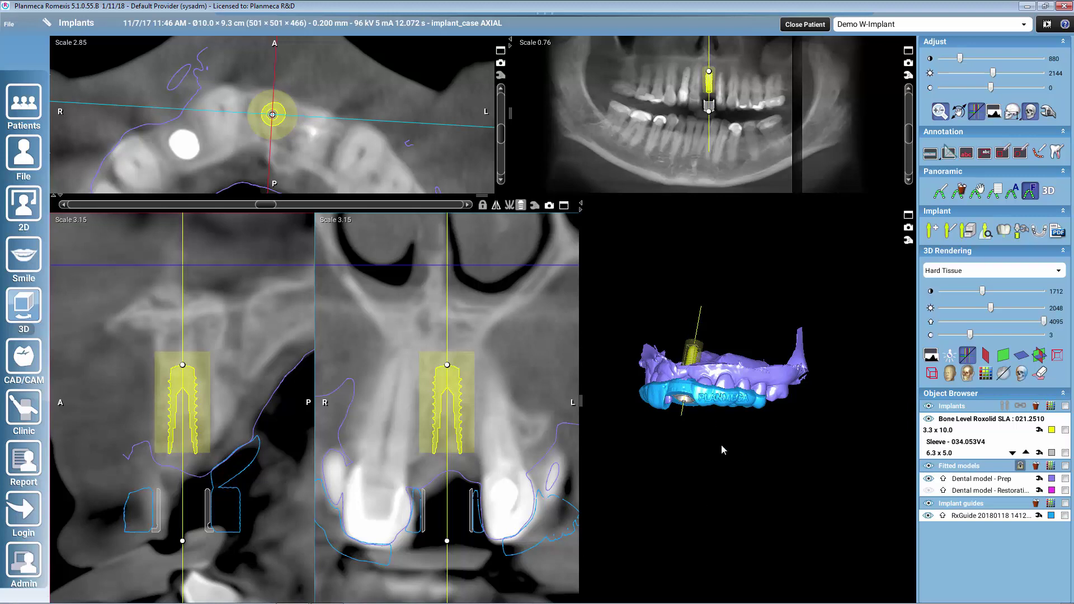
Step: Lower the 3D Rendering threshold slider from 4095 so the jaw bone renders around the guide
left_click_drag(1047, 326, 973, 330)
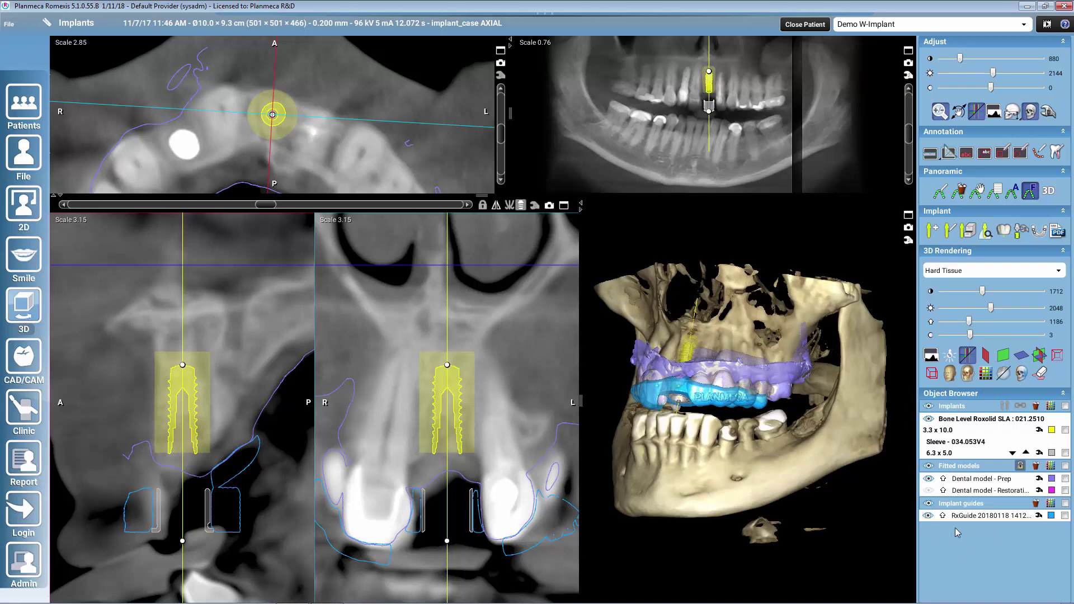